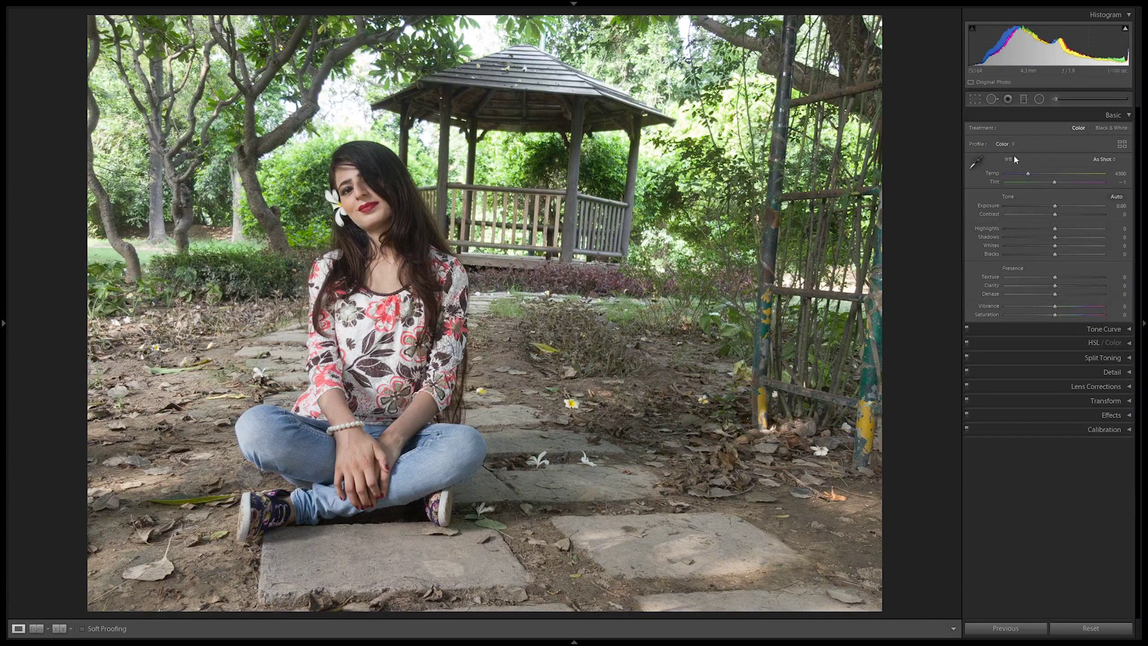
# Apply Auto white balance and Auto tone in the Basic panel, then collapse it
pyautogui.click(1100, 158)
pyautogui.click(1097, 176)
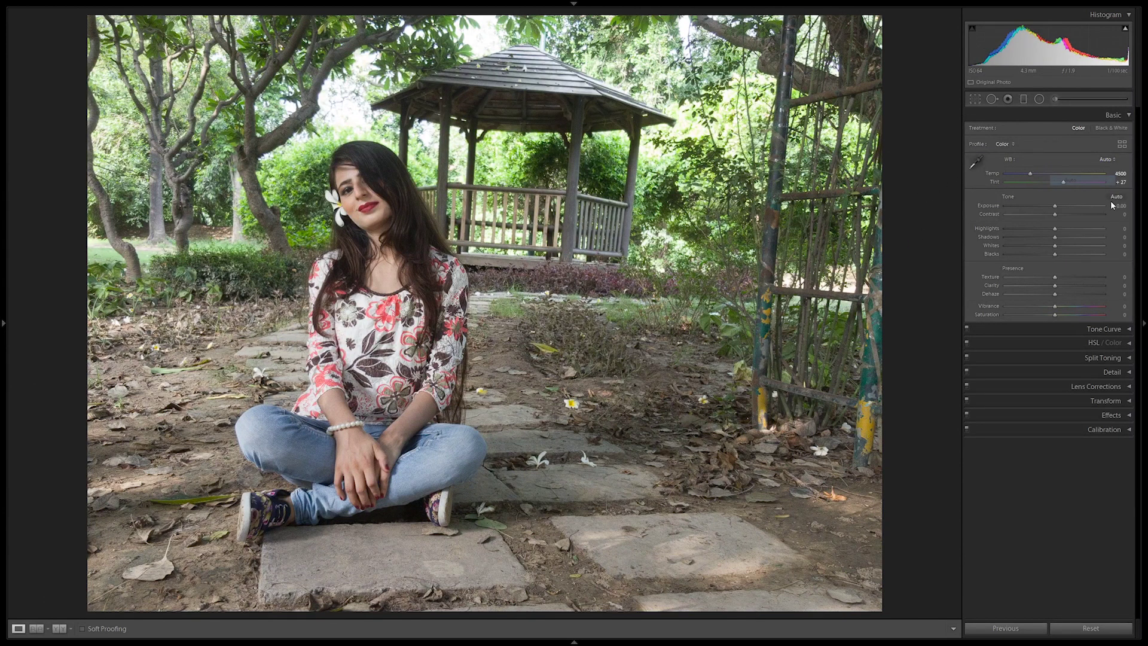
pyautogui.click(1117, 198)
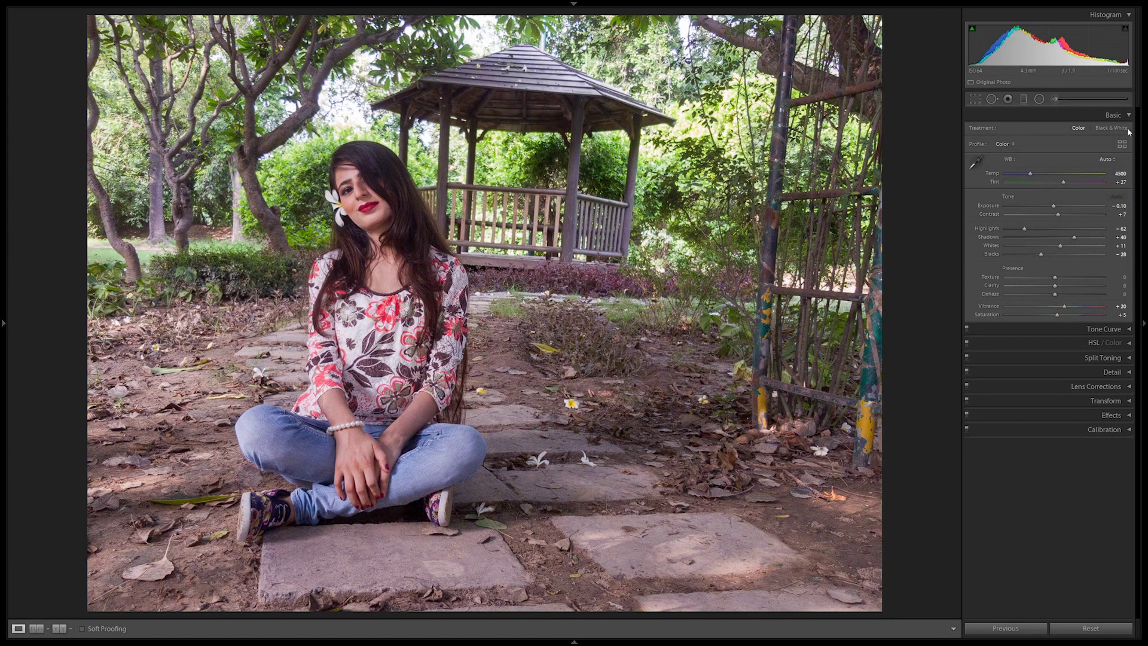
pyautogui.click(1127, 116)
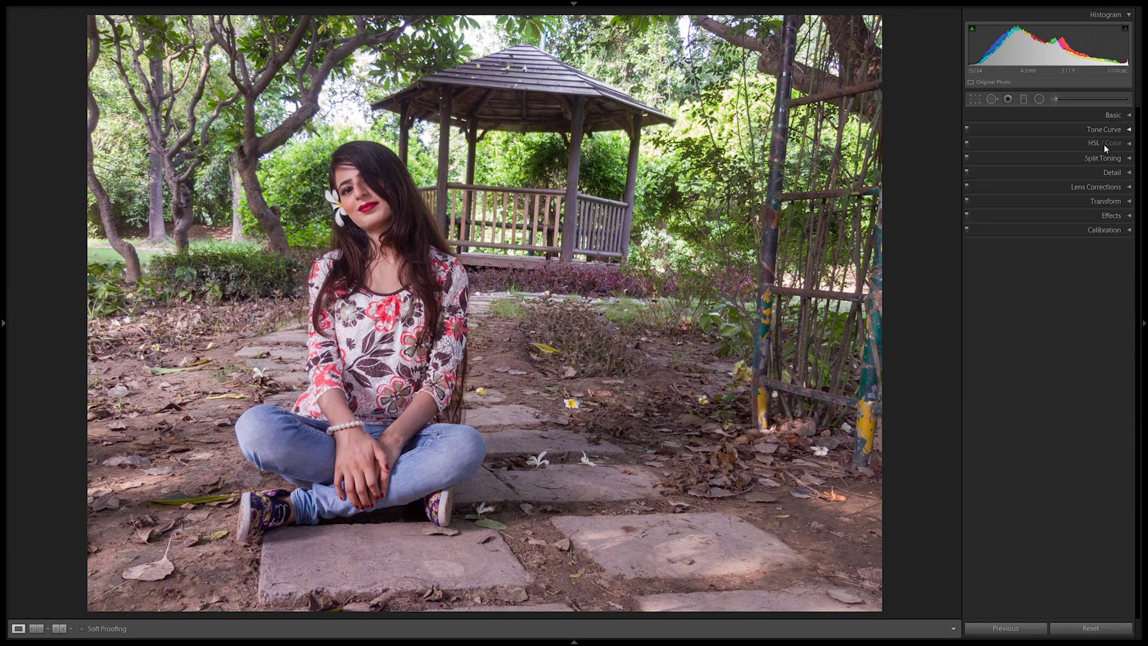
# Reduce lens distortion and adjust Transform Vertical, Horizontal, Rotate, Aspect and Scale
pyautogui.click(1128, 188)
pyautogui.moveTo(1065, 225); pyautogui.dragTo(1069, 226)
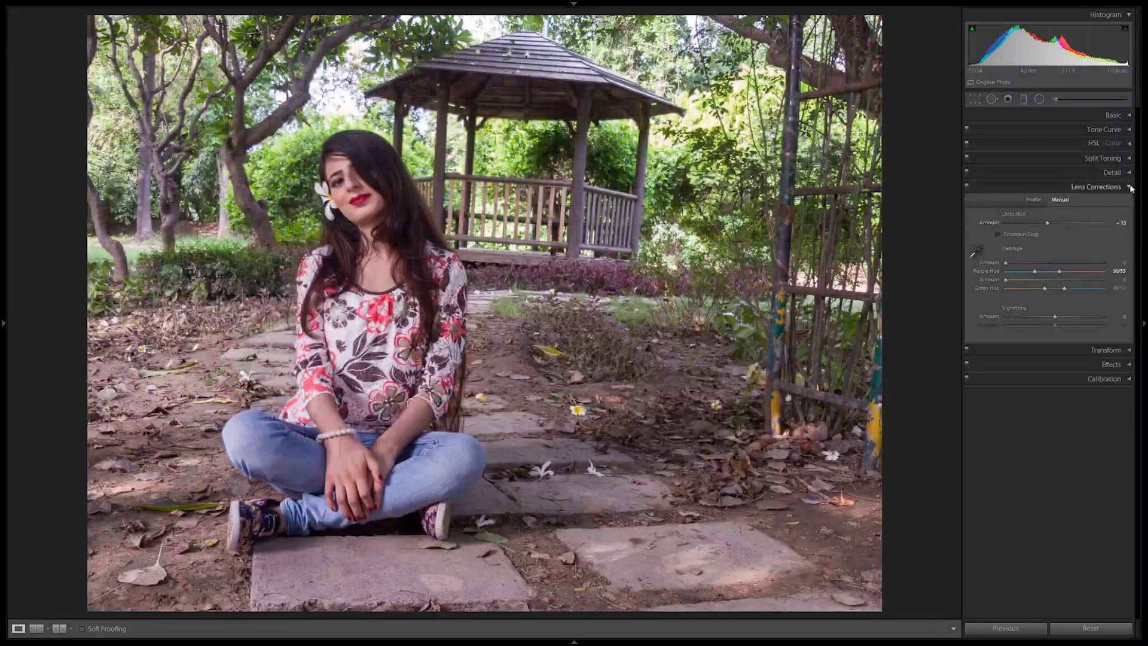
pyautogui.click(1130, 188)
pyautogui.moveTo(1062, 271); pyautogui.dragTo(1059, 272)
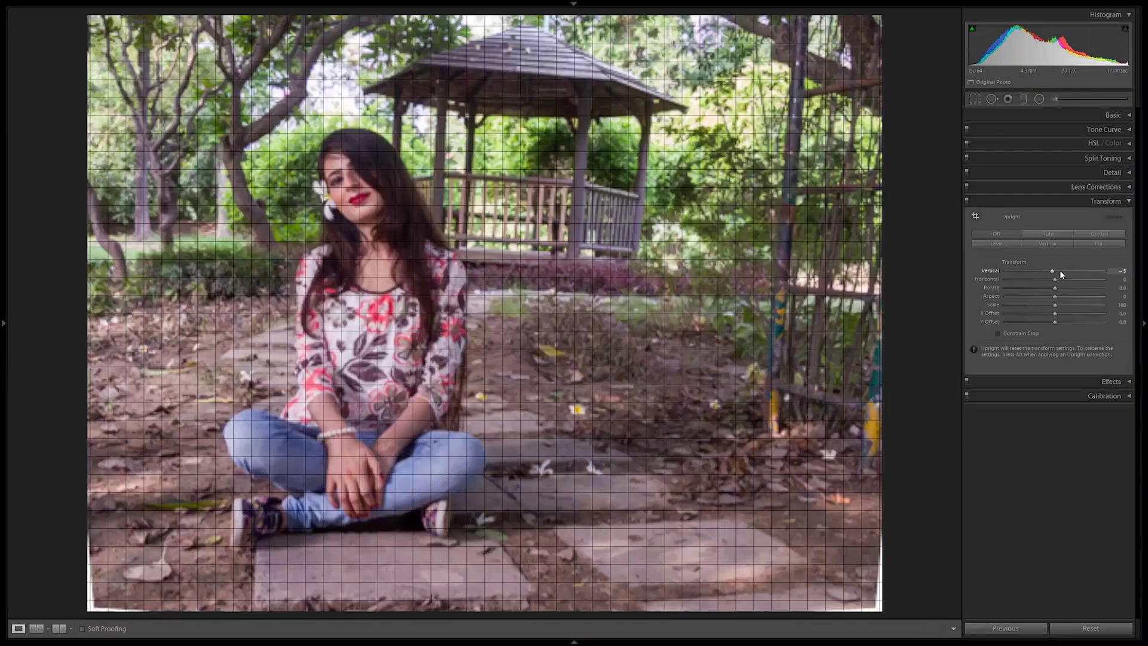
pyautogui.moveTo(1066, 277); pyautogui.dragTo(1066, 289)
pyautogui.moveTo(1064, 296); pyautogui.dragTo(1057, 310)
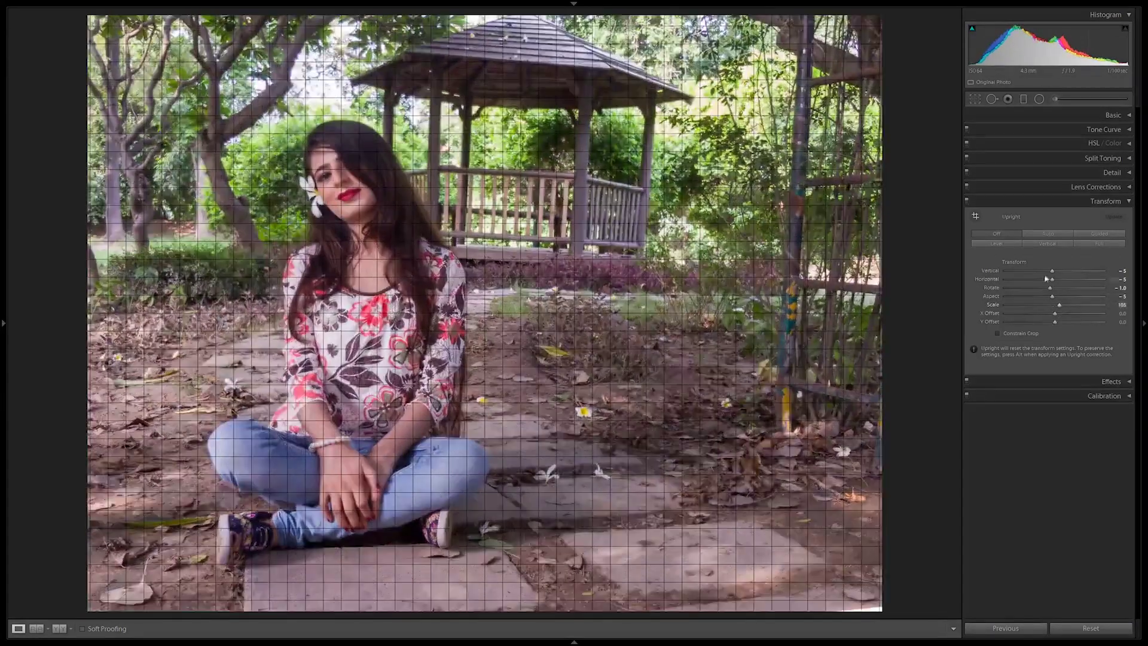
# Enable Constrain Crop and fine-tune the photo's rotation
pyautogui.click(1020, 335)
pyautogui.moveTo(1048, 289); pyautogui.dragTo(1053, 289)
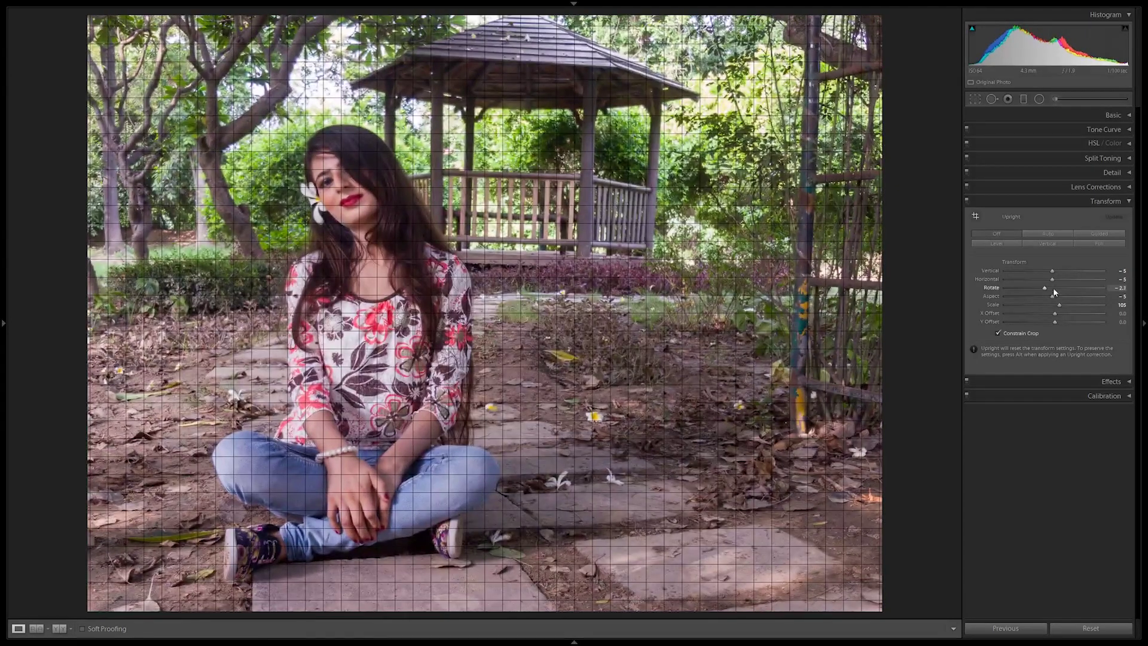
pyautogui.moveTo(1053, 289); pyautogui.dragTo(1067, 278)
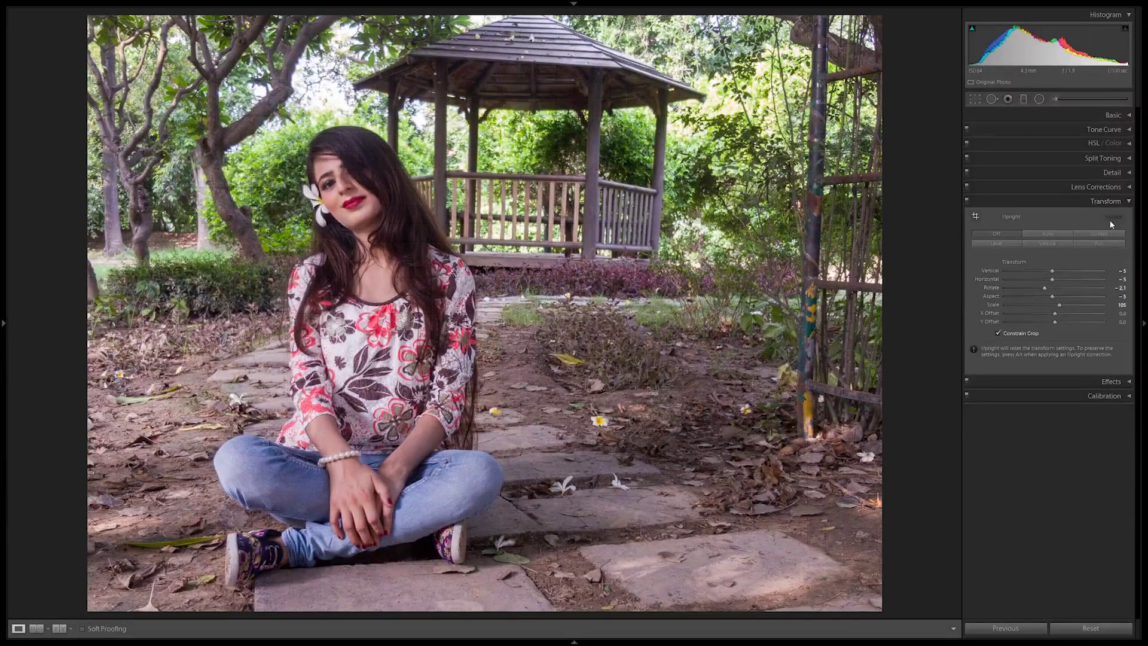
pyautogui.click(1122, 203)
# Zoom onto the face and paint an Adjustment Brush darkening shadows and blacks over it
pyautogui.click(1128, 174)
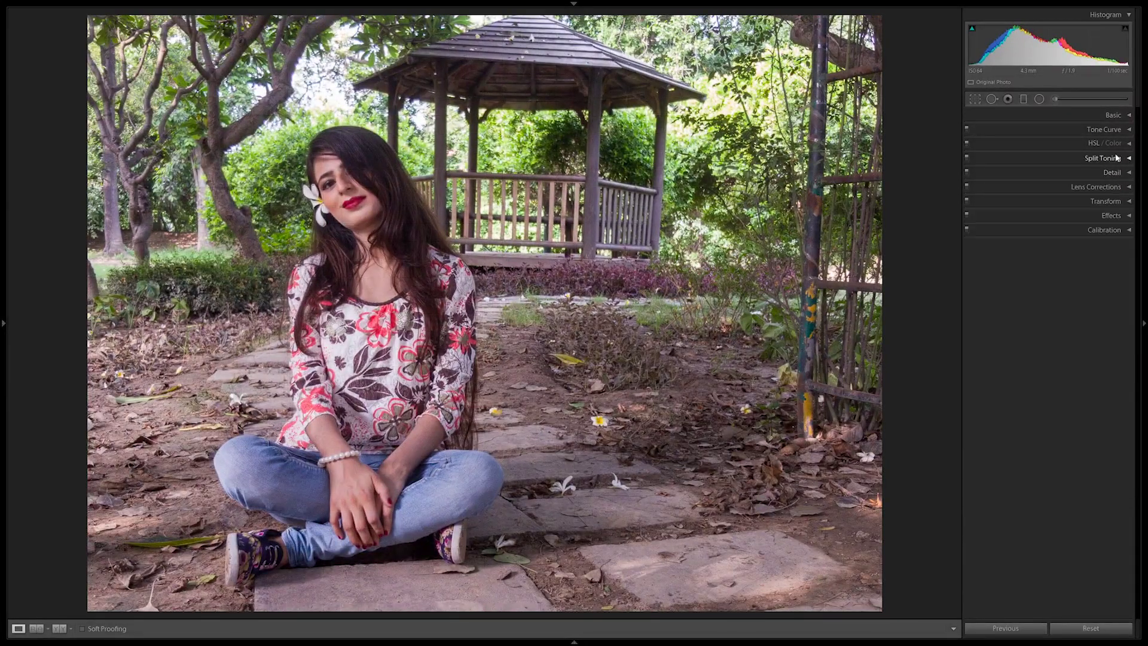
pyautogui.click(1054, 99)
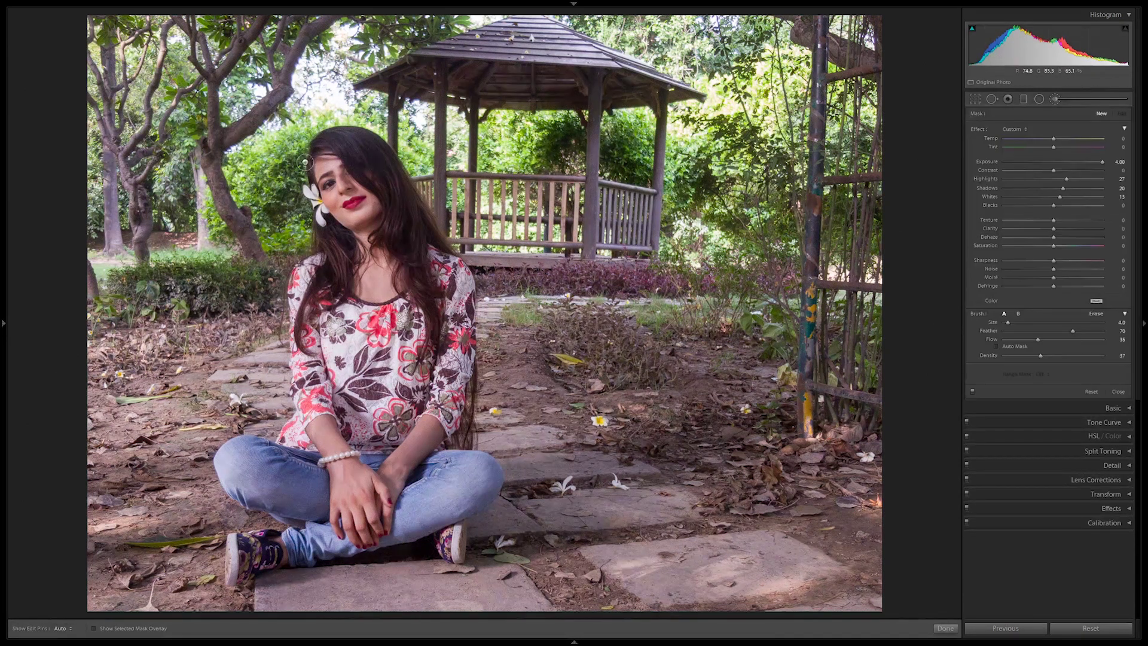
pyautogui.click(339, 173)
pyautogui.moveTo(453, 142); pyautogui.dragTo(448, 185)
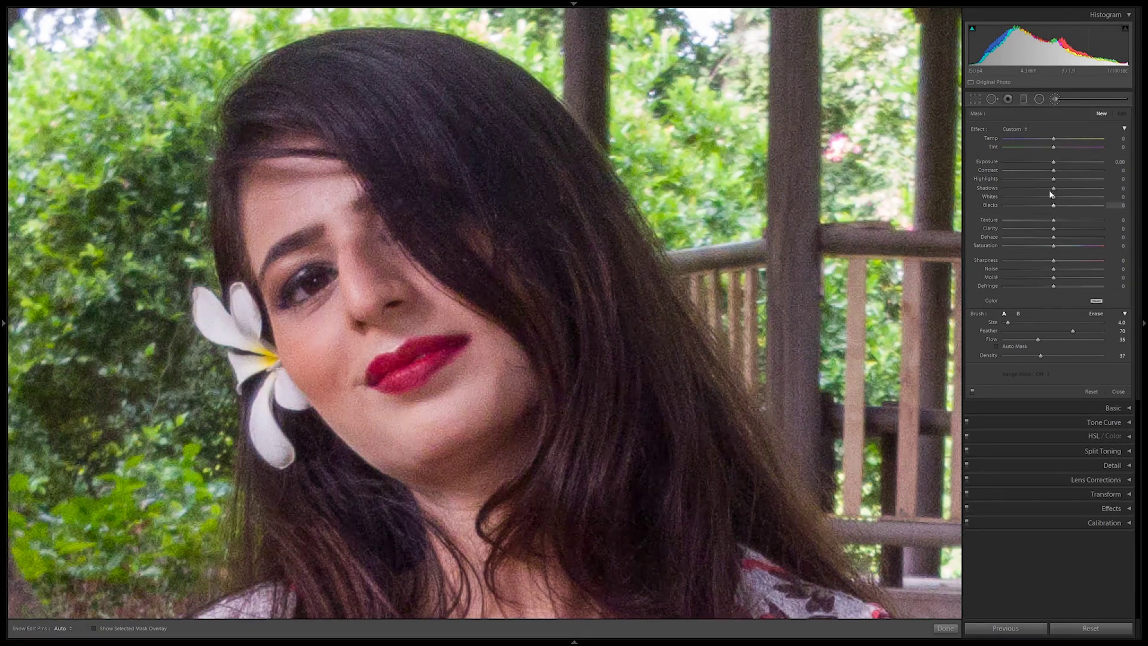
pyautogui.moveTo(1053, 189)
pyautogui.mouseDown()
pyautogui.moveTo(1039, 187)
pyautogui.moveTo(1040, 206)
pyautogui.mouseUp()
pyautogui.moveTo(335, 260); pyautogui.dragTo(500, 249)
pyautogui.click(1053, 163)
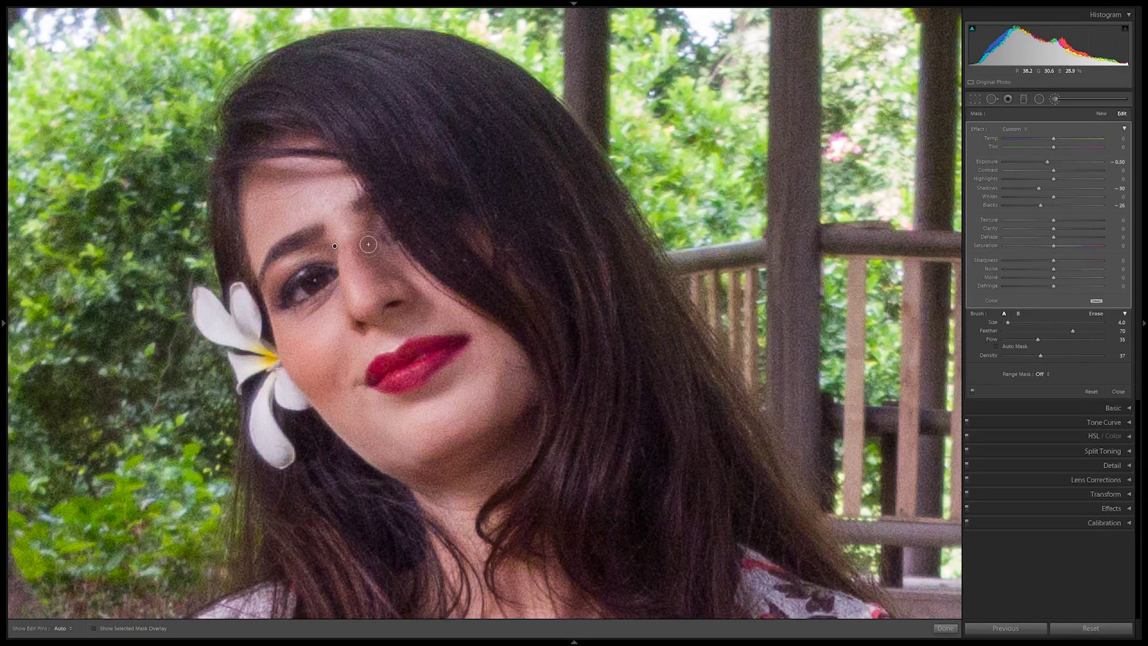
pyautogui.moveTo(367, 223); pyautogui.dragTo(391, 283)
# Add a second brush with raised exposure, blacks and whites painted on the face
pyautogui.click(1104, 114)
pyautogui.moveTo(1047, 161); pyautogui.dragTo(1075, 161)
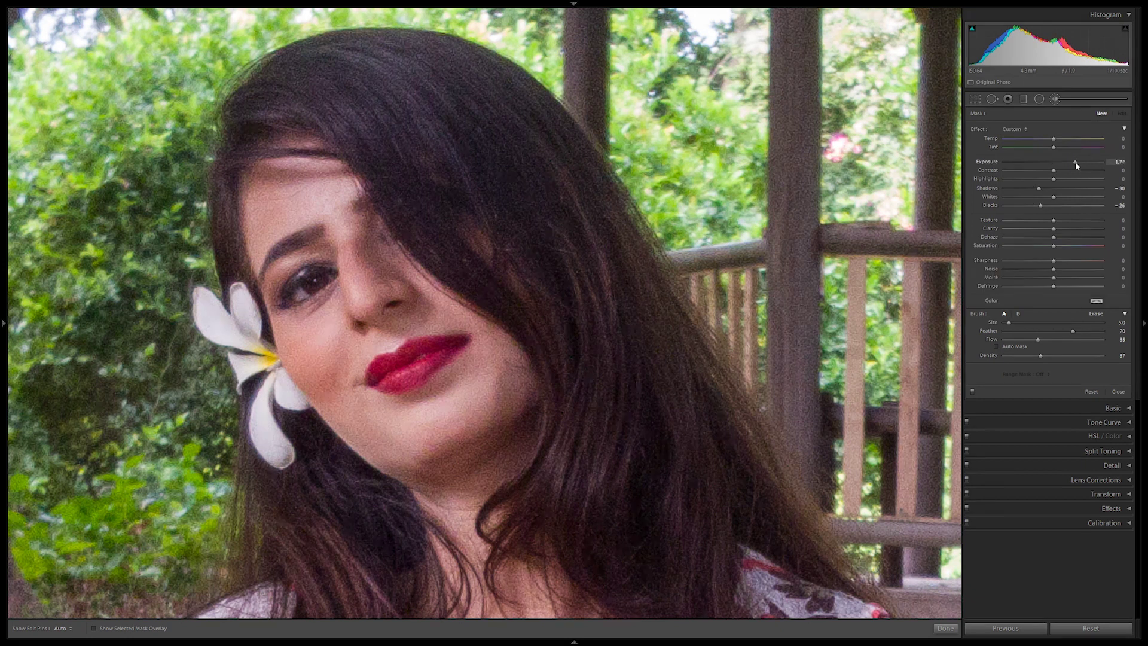
pyautogui.moveTo(1047, 205); pyautogui.dragTo(1058, 205)
pyautogui.moveTo(1054, 196); pyautogui.dragTo(1063, 196)
pyautogui.moveTo(342, 221); pyautogui.dragTo(362, 281)
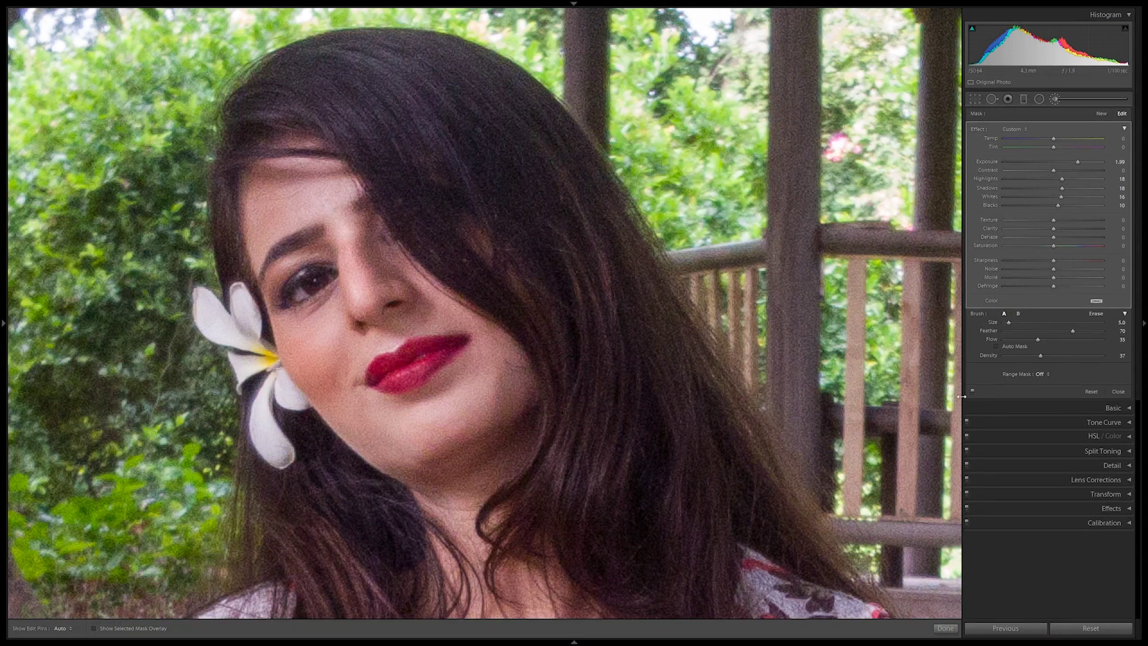
pyautogui.click(1070, 165)
pyautogui.click(972, 391)
pyautogui.press('h')
pyautogui.click(972, 391)
pyautogui.click(972, 391)
# Add a negative-exposure brush with a larger size over face and neck, then soften it
pyautogui.click(1101, 113)
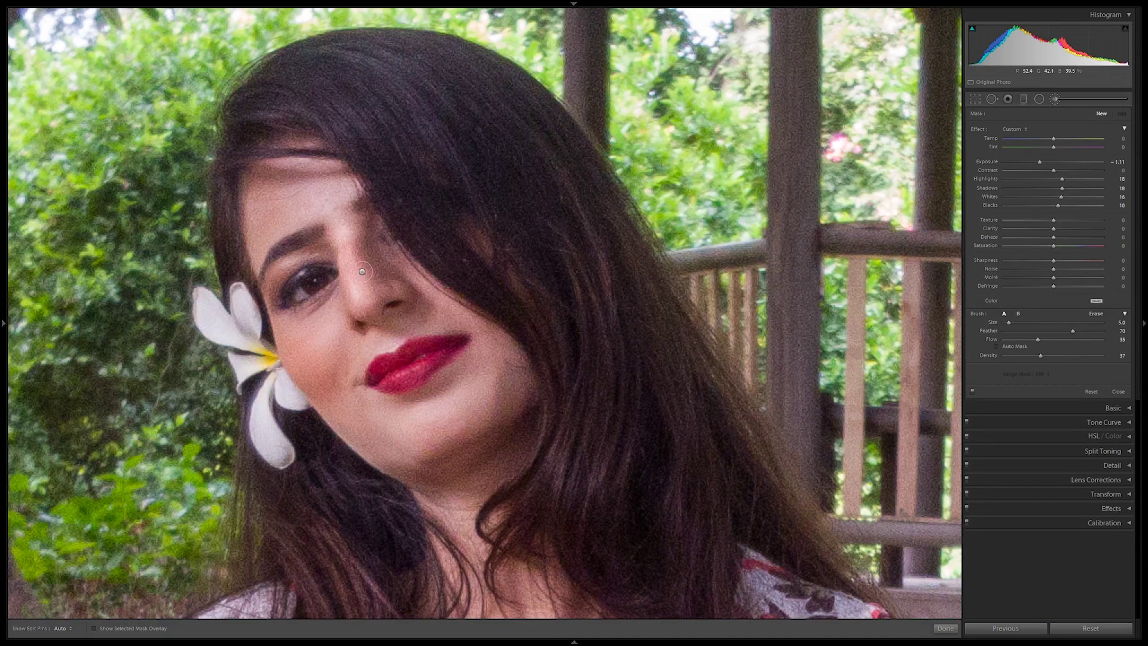
pyautogui.moveTo(358, 232); pyautogui.dragTo(366, 212)
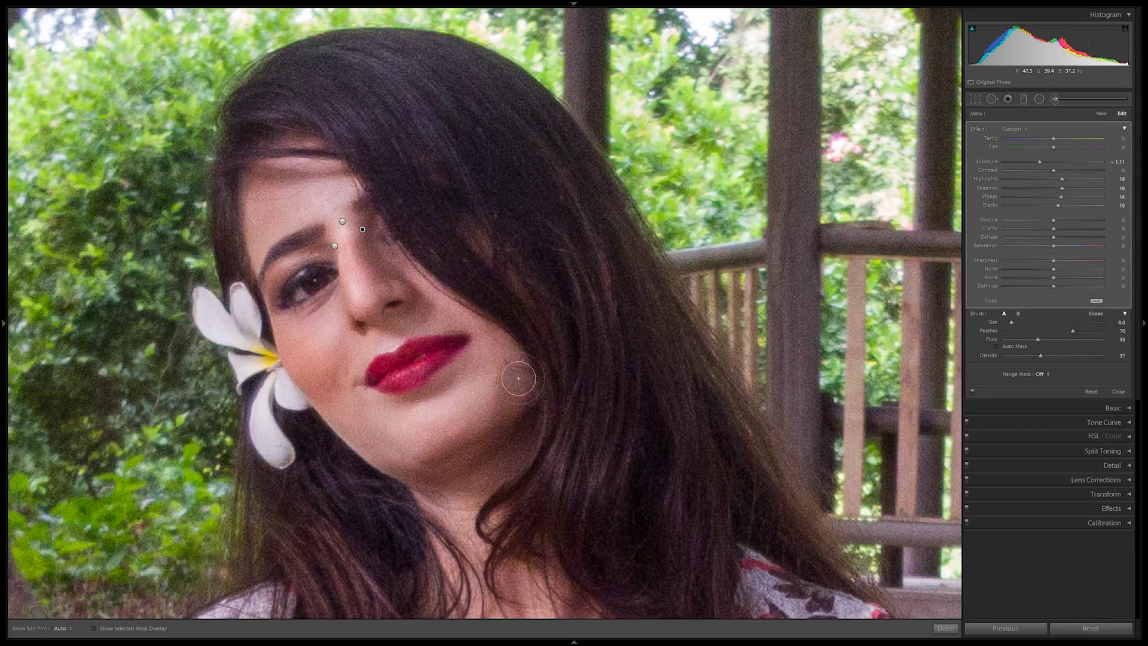
pyautogui.press(']')
pyautogui.press(']')
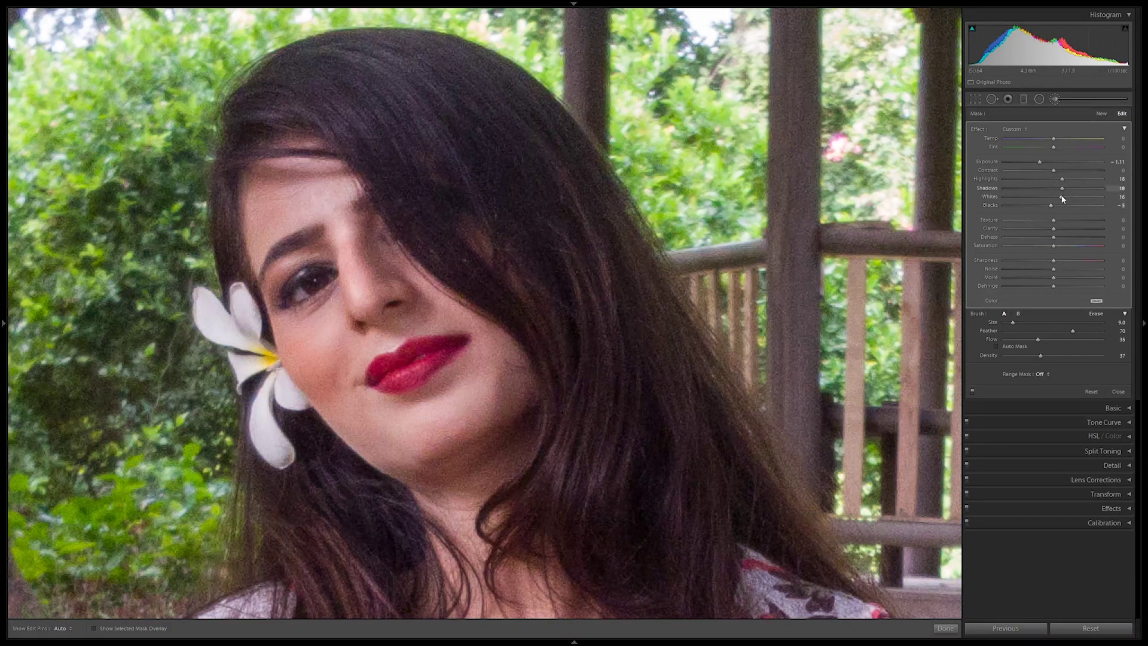
pyautogui.press('h')
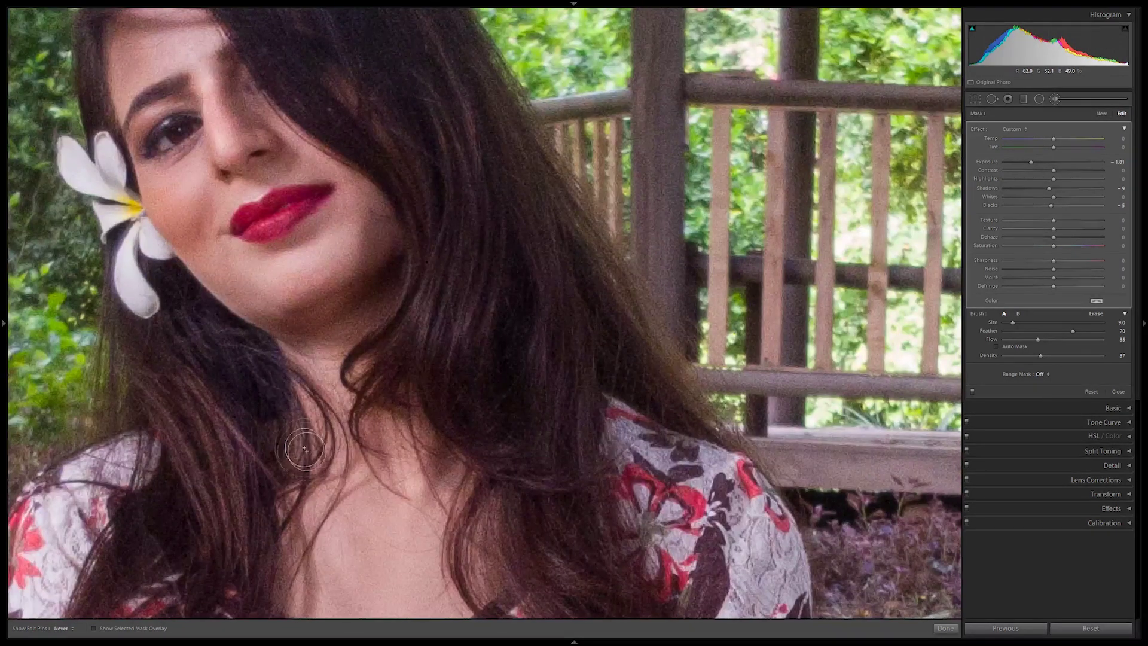
pyautogui.moveTo(419, 550); pyautogui.dragTo(455, 372)
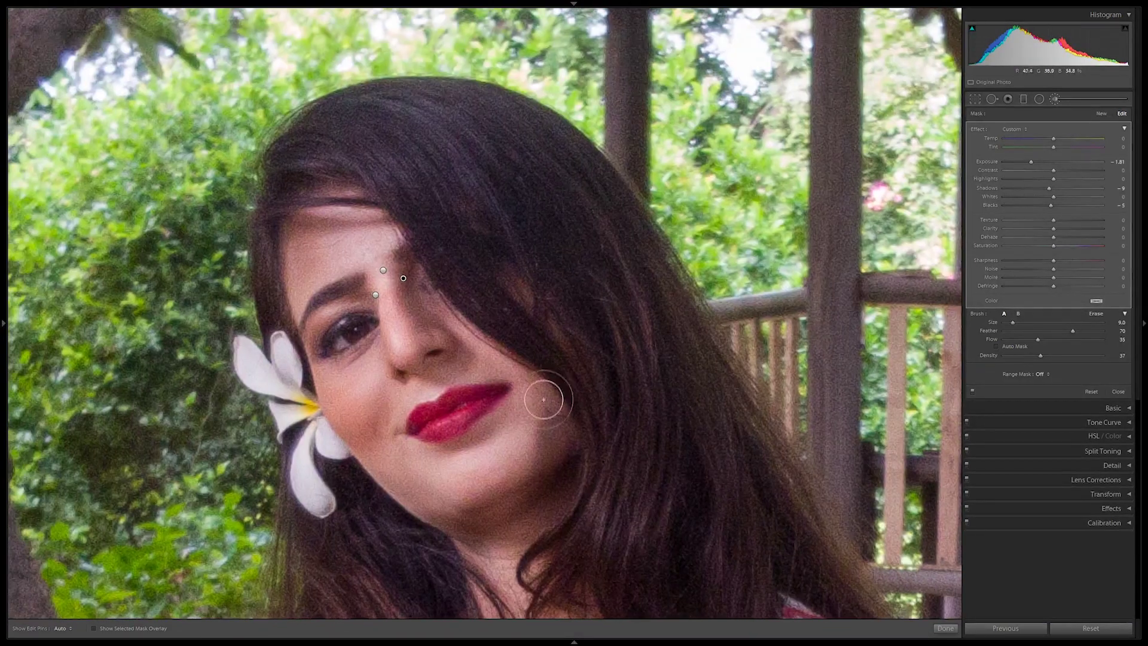
pyautogui.moveTo(1031, 161); pyautogui.dragTo(1037, 168)
# Reopen the Adjustment Brush, zoom onto the arms, and paint over the elbow and forearm
pyautogui.press('k')
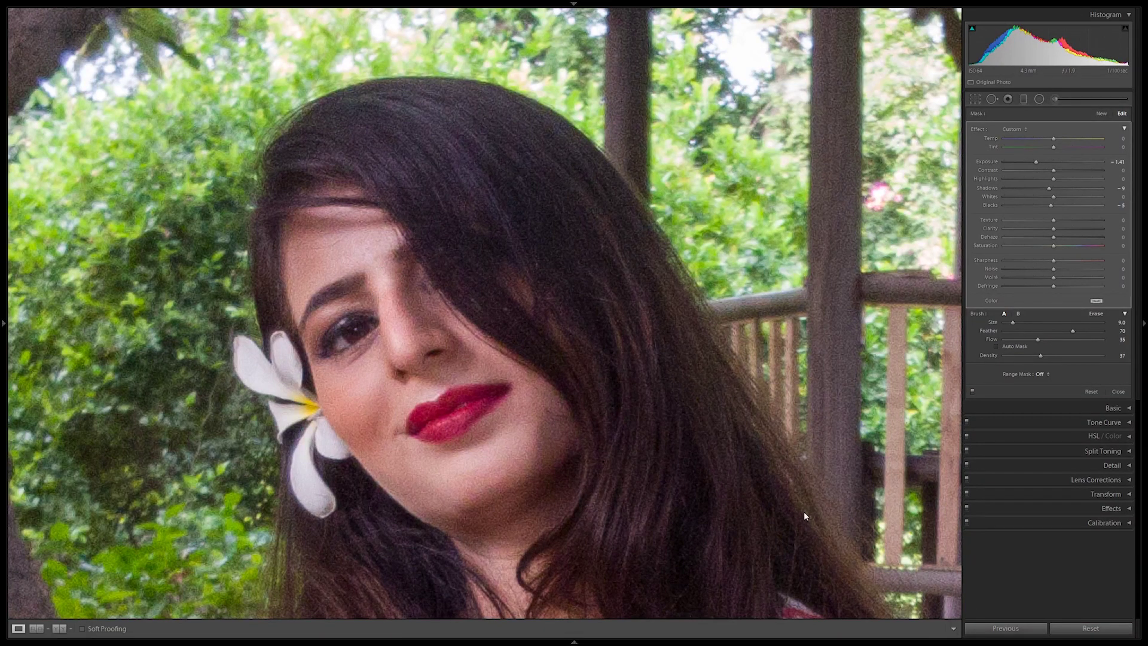
pyautogui.click(596, 298)
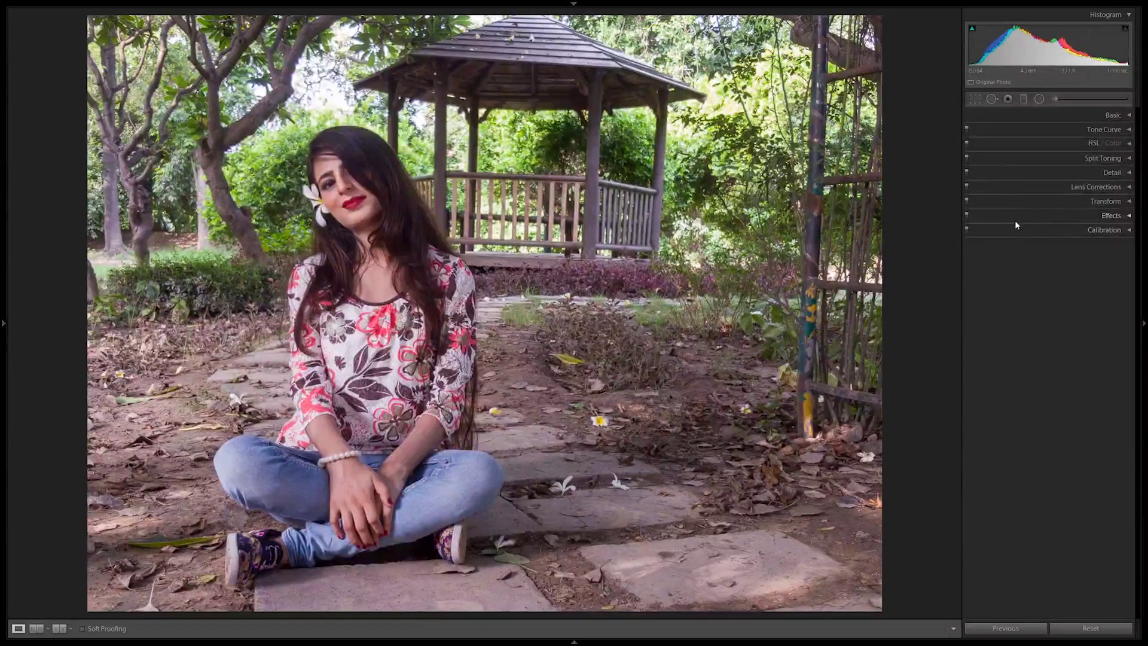
pyautogui.click(1112, 115)
pyautogui.press('k')
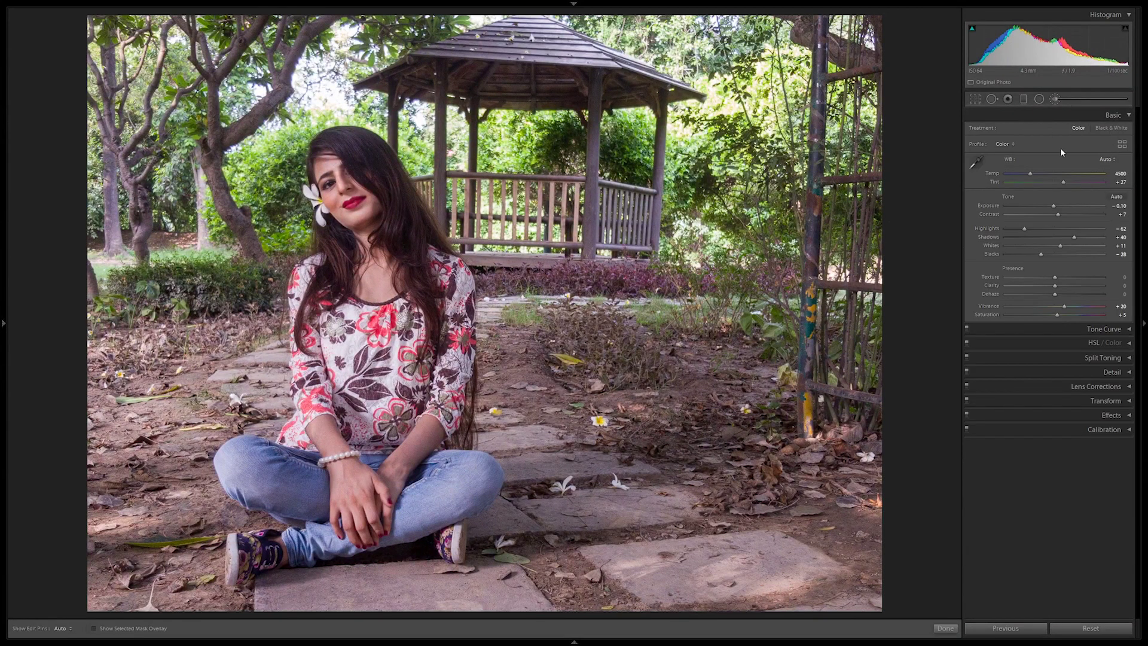
pyautogui.press('z')
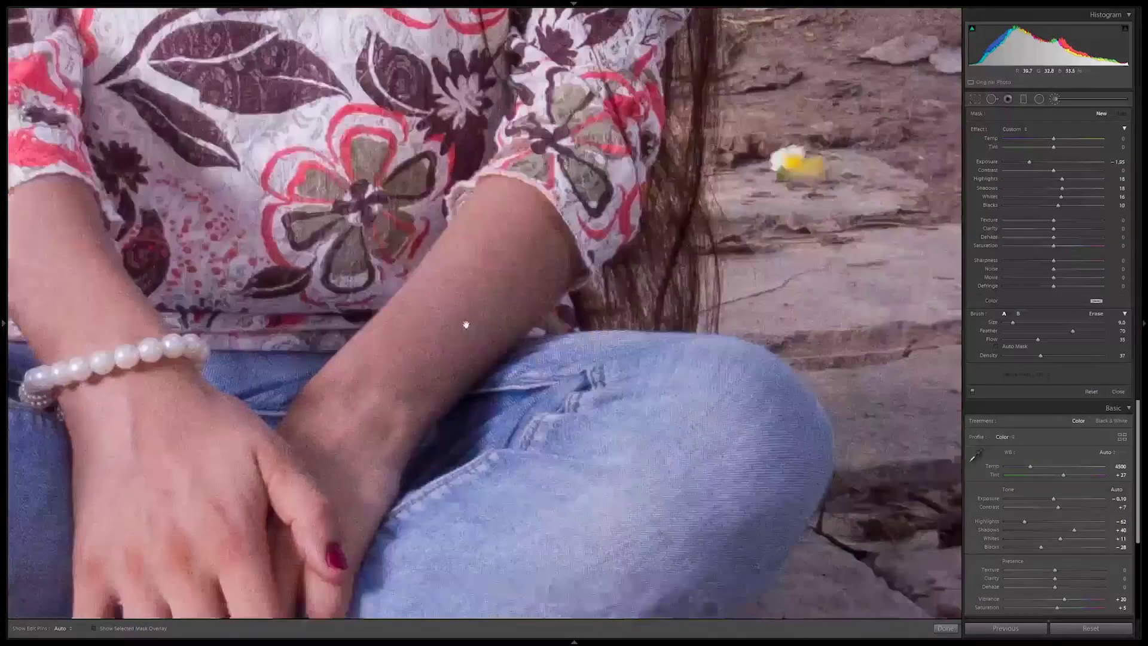
pyautogui.moveTo(559, 254); pyautogui.dragTo(413, 413)
pyautogui.scroll(-5, 413, 412)
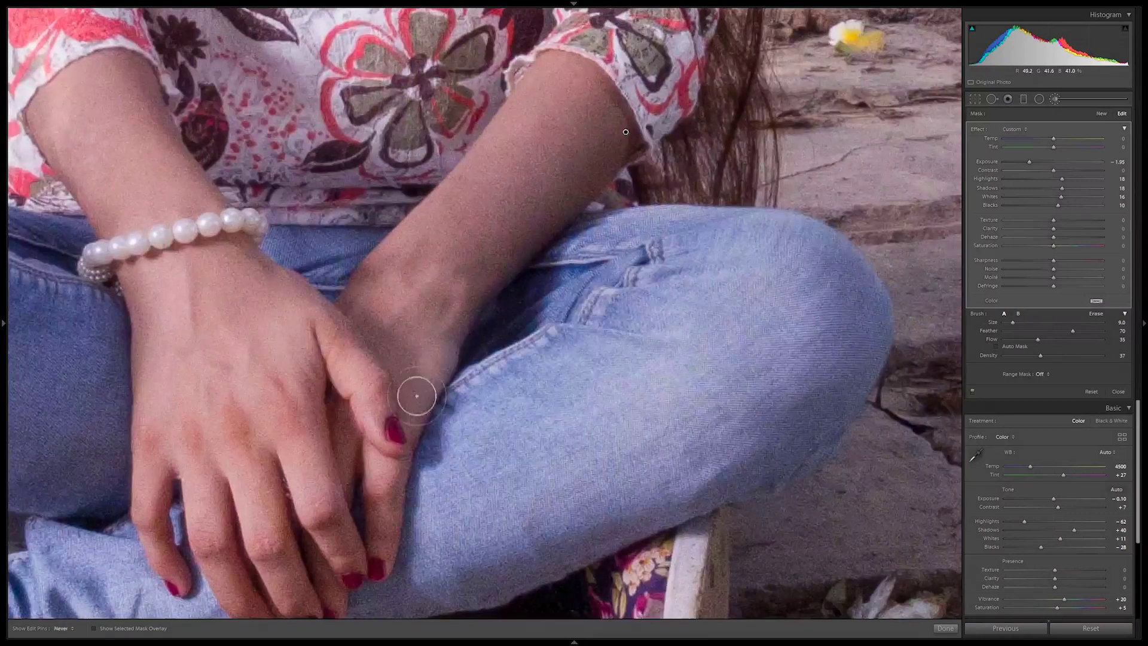
pyautogui.scroll(-5, 407, 411)
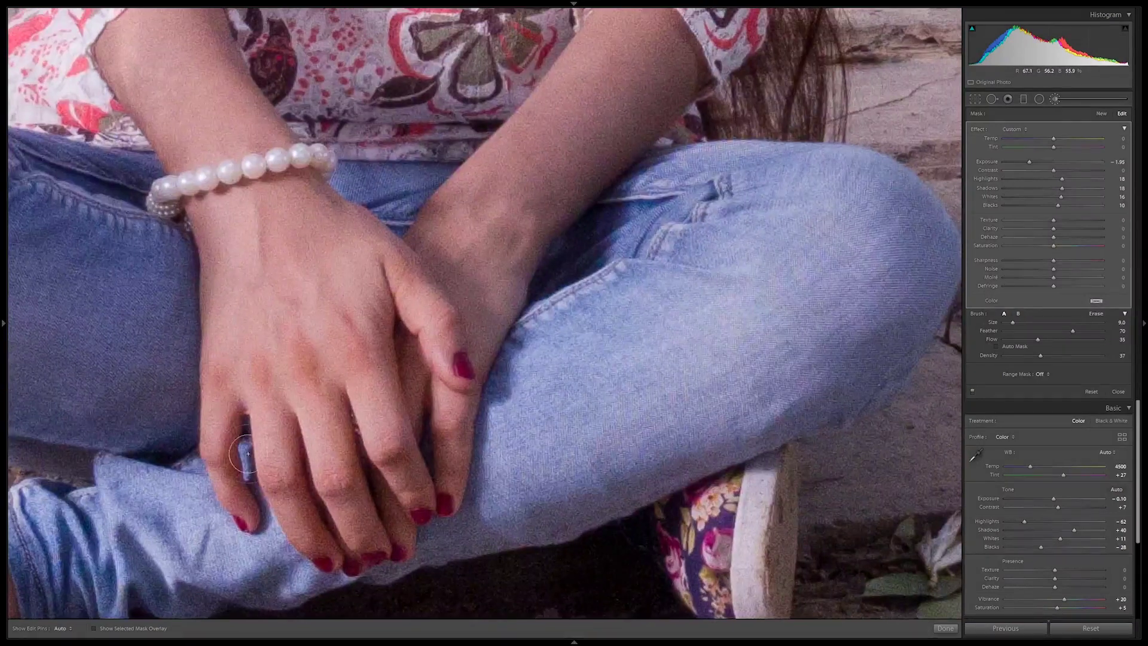
pyautogui.scroll(3, 189, 211)
pyautogui.moveTo(189, 209); pyautogui.dragTo(452, 347)
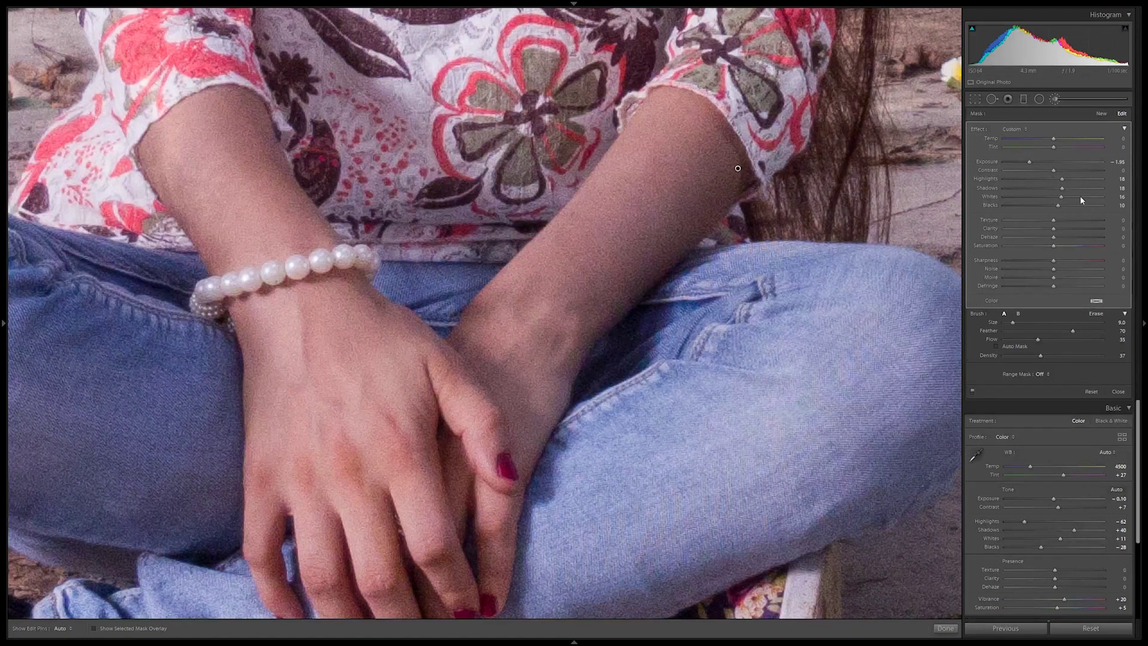
# Raise brush Whites and Blacks, paint the forearm brighter, and lower its exposure
pyautogui.press('h')
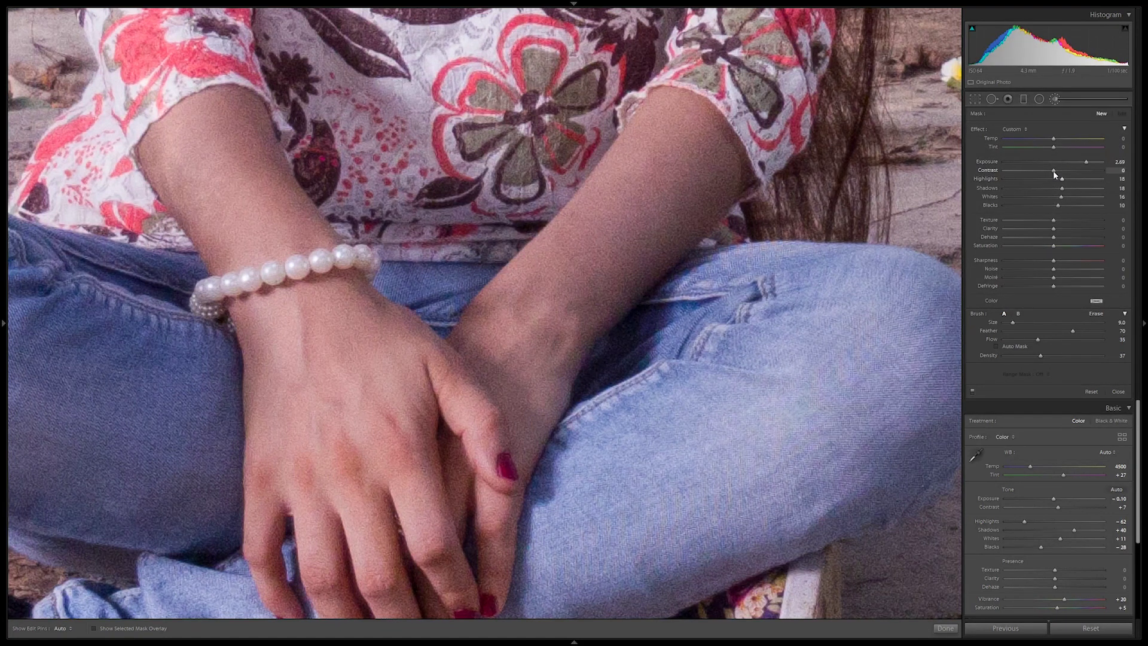
pyautogui.moveTo(1062, 196); pyautogui.dragTo(1064, 205)
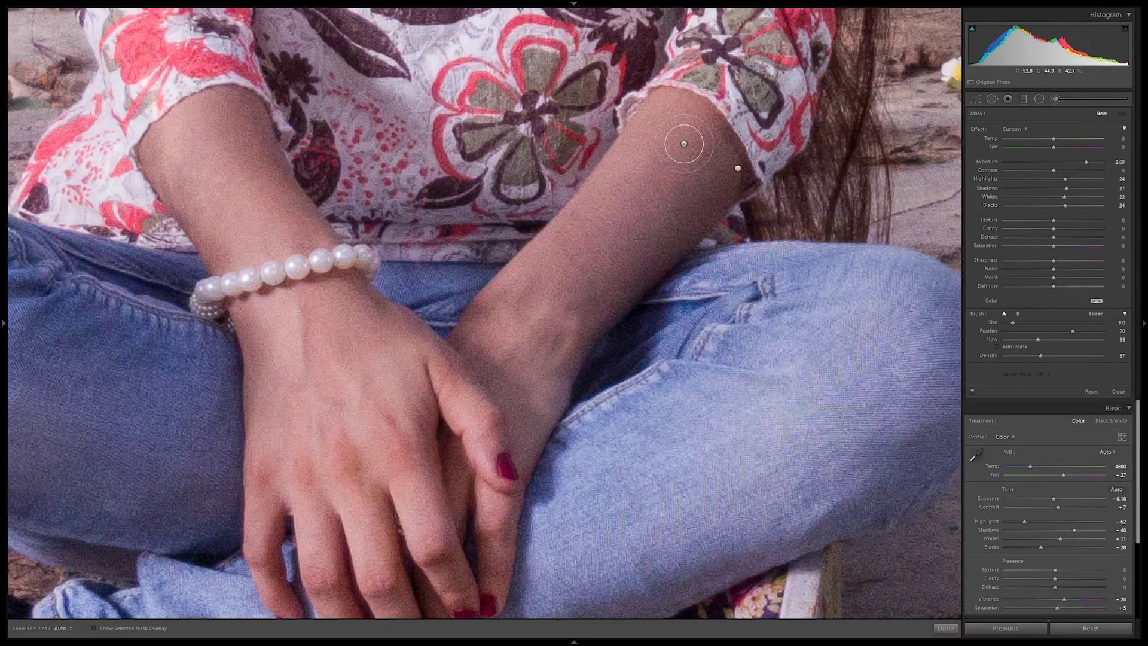
pyautogui.scroll(2, 522, 324)
pyautogui.moveTo(522, 324); pyautogui.dragTo(365, 326)
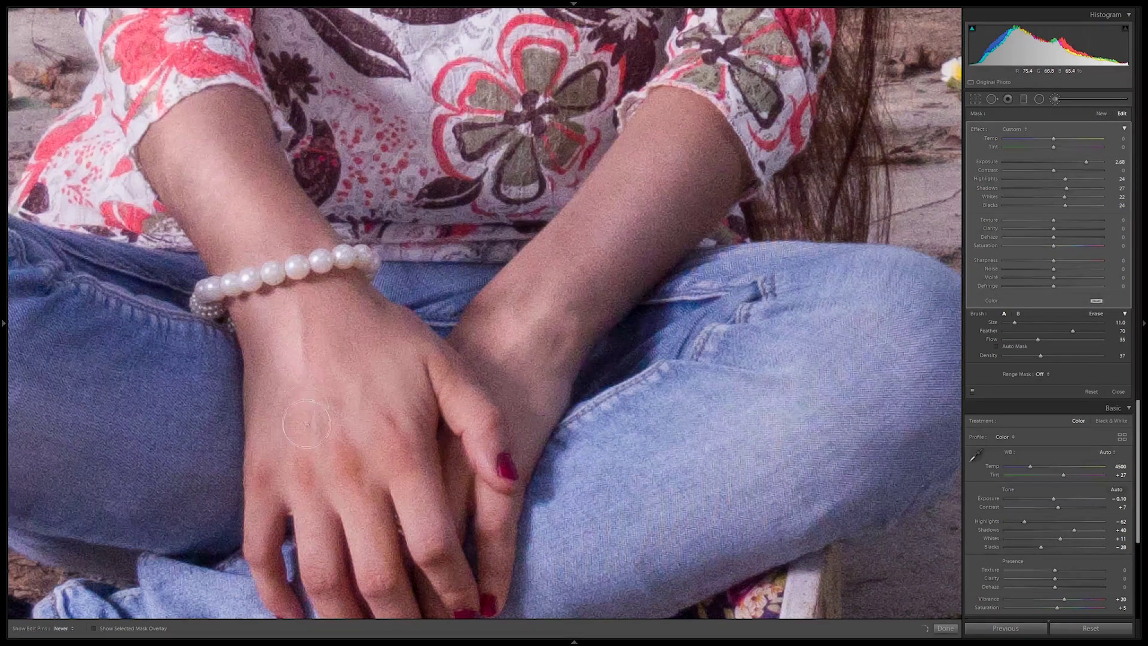
pyautogui.scroll(-3, 323, 387)
pyautogui.scroll(-5, 319, 387)
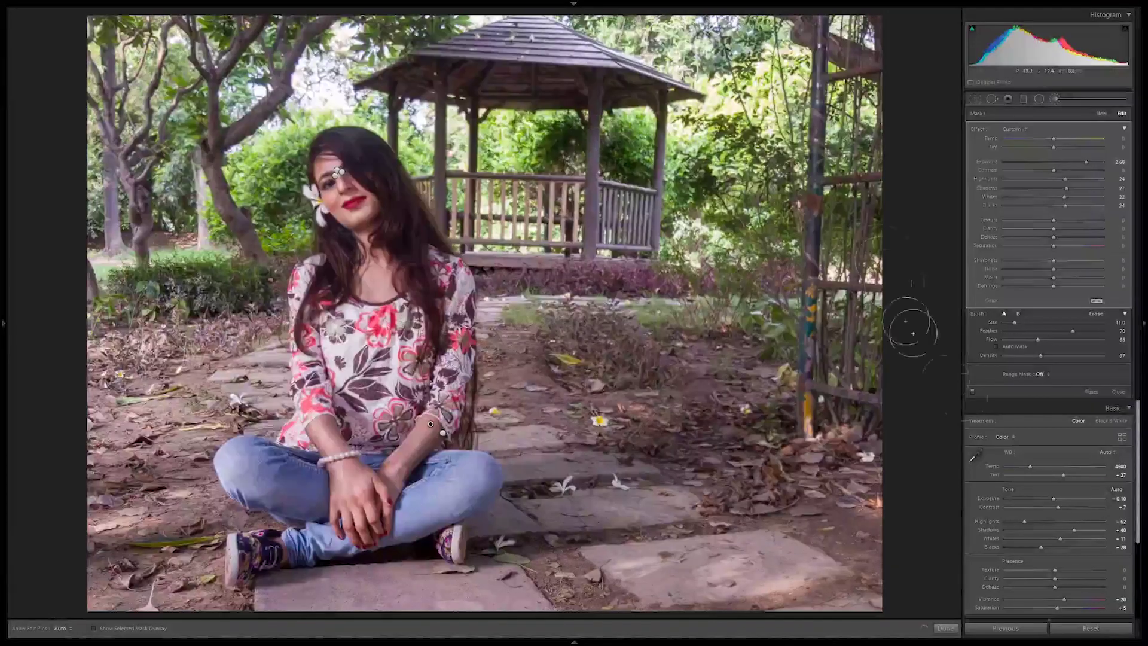
pyautogui.moveTo(1086, 161); pyautogui.dragTo(1071, 162)
# Start a new Adjustment Brush and reset its highlights, shadows and whites sliders
pyautogui.click(442, 432)
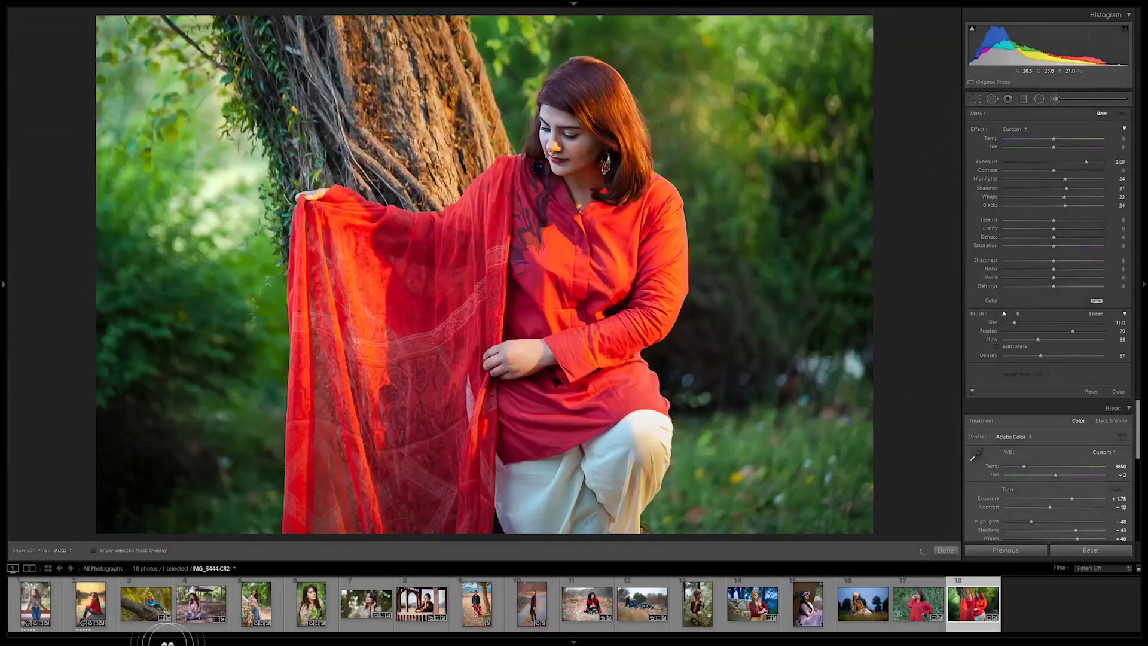
pyautogui.click(201, 602)
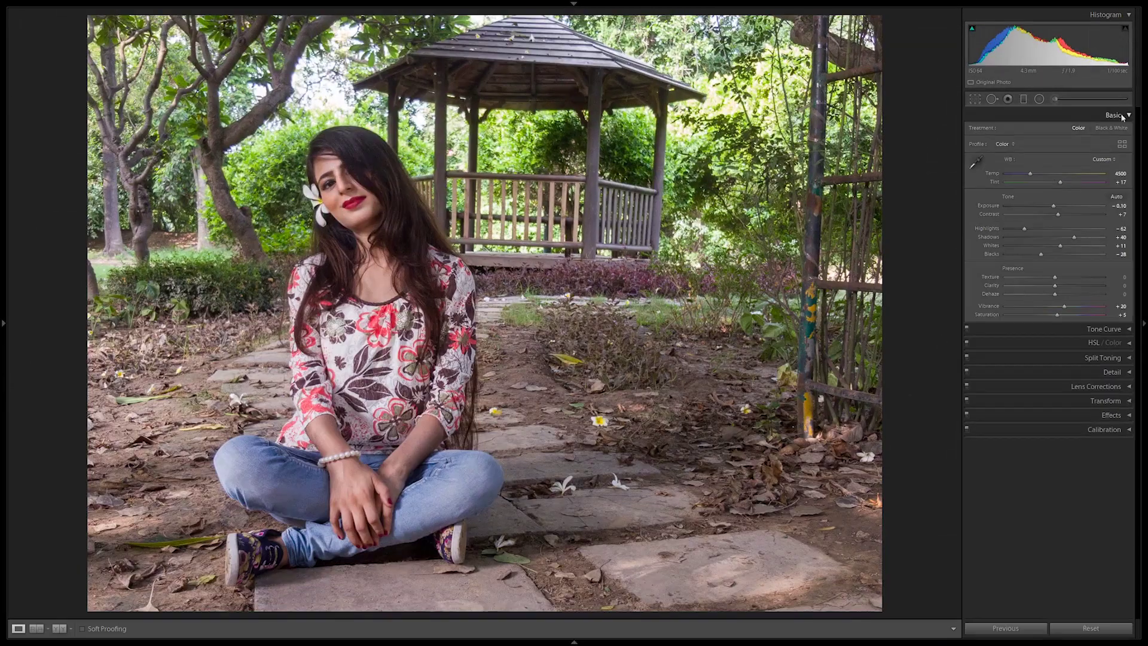
pyautogui.press('k')
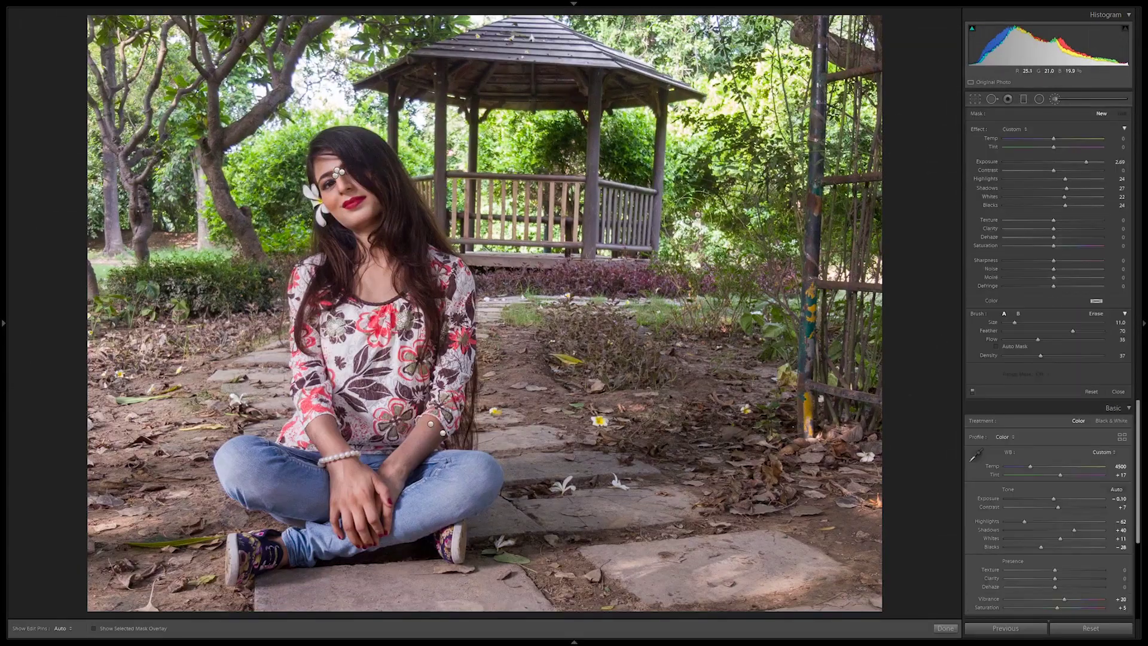
pyautogui.doubleClick(1066, 179)
pyautogui.doubleClick(1066, 188)
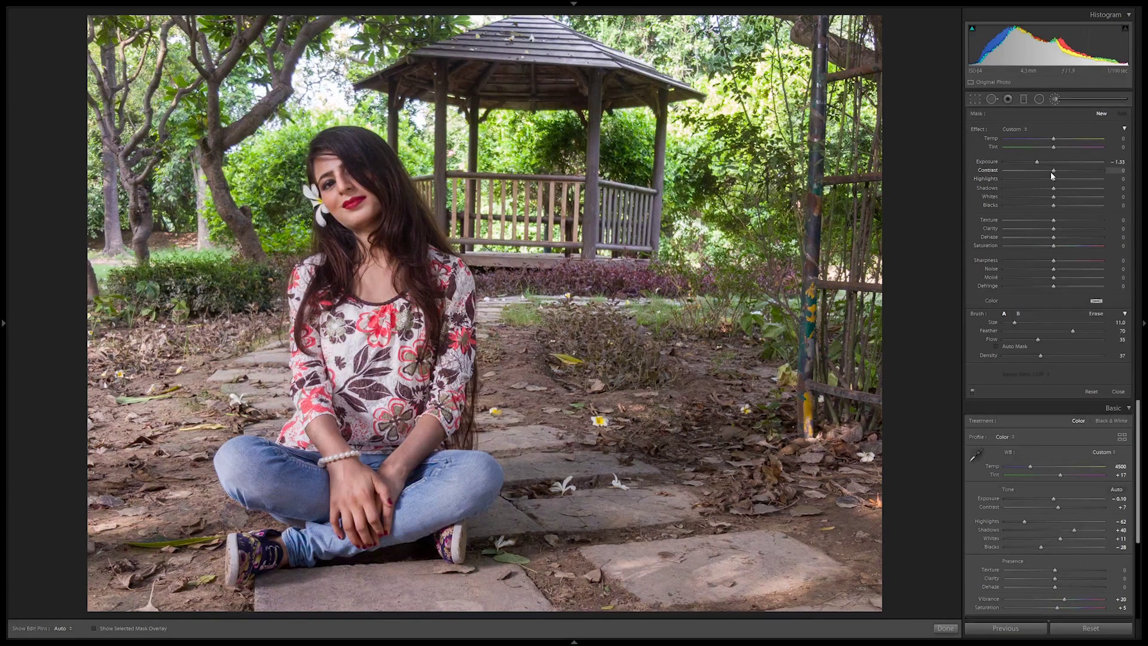
# Paint the darkening brush over the background, checking overlay, and set exposure to -0.73
pyautogui.press('h')
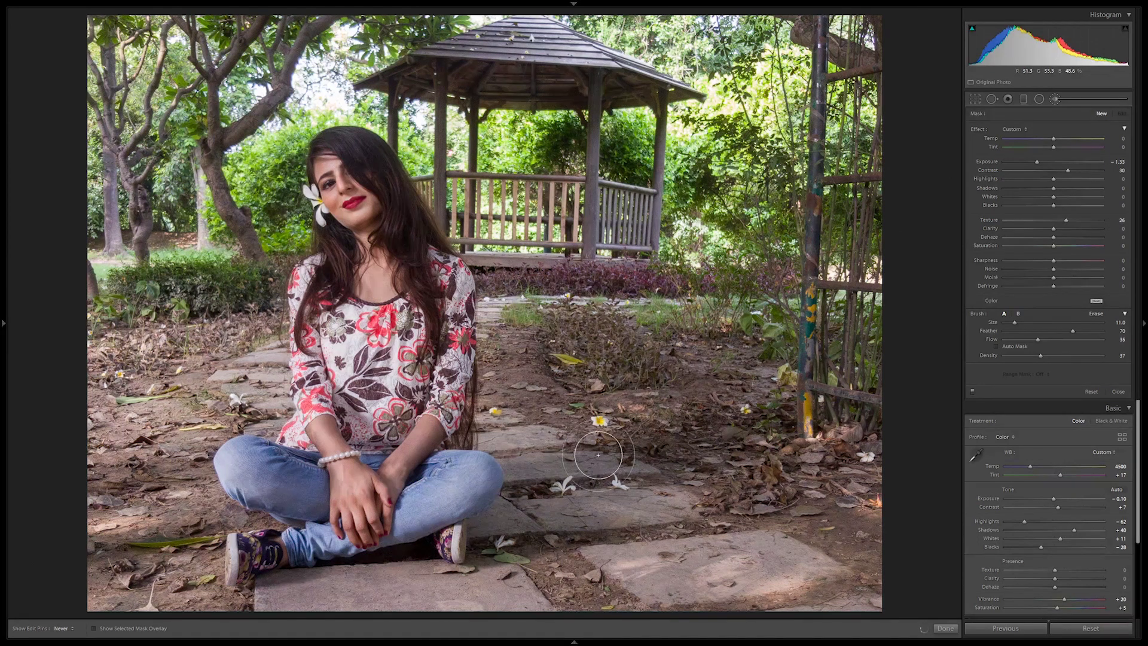
pyautogui.click(339, 585)
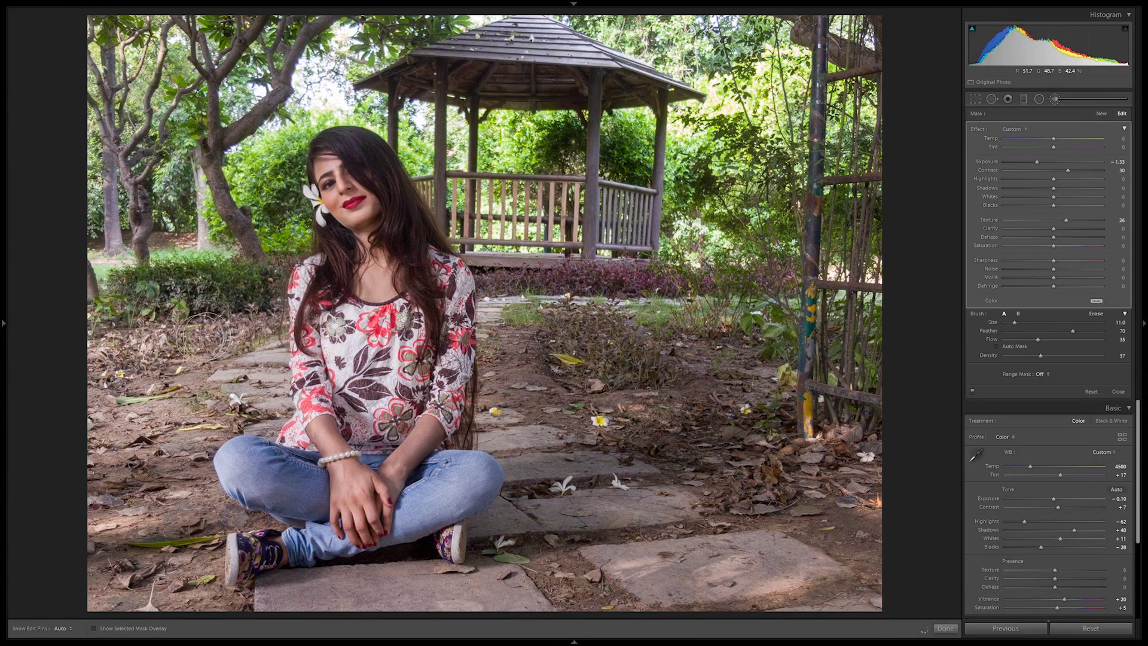
pyautogui.press('h')
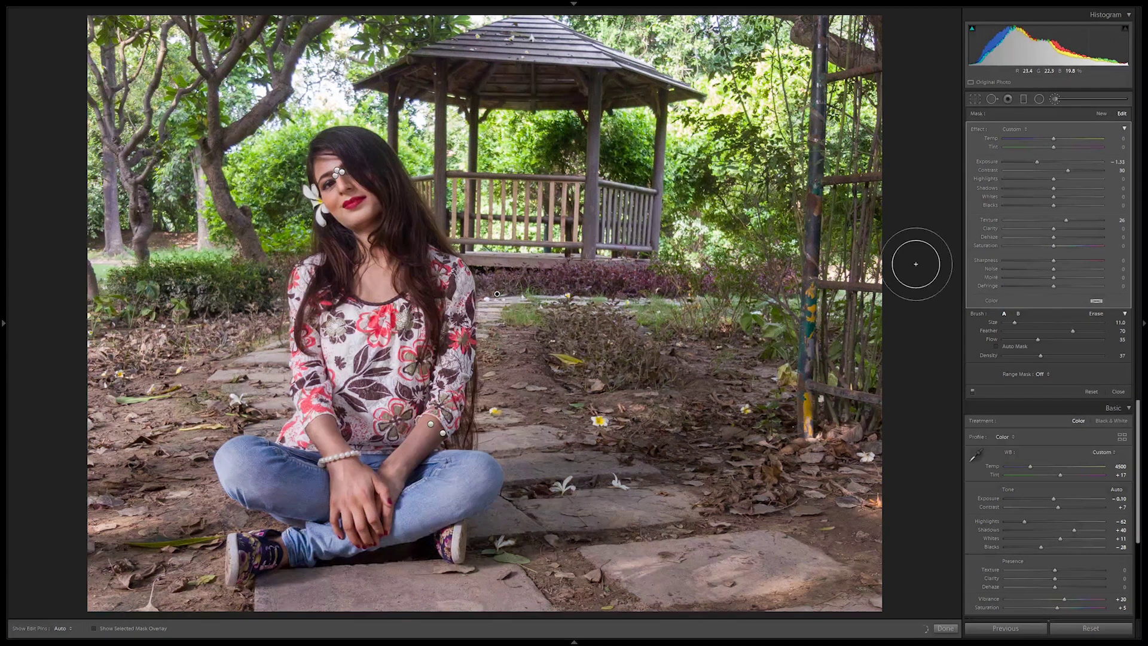
pyautogui.press('o')
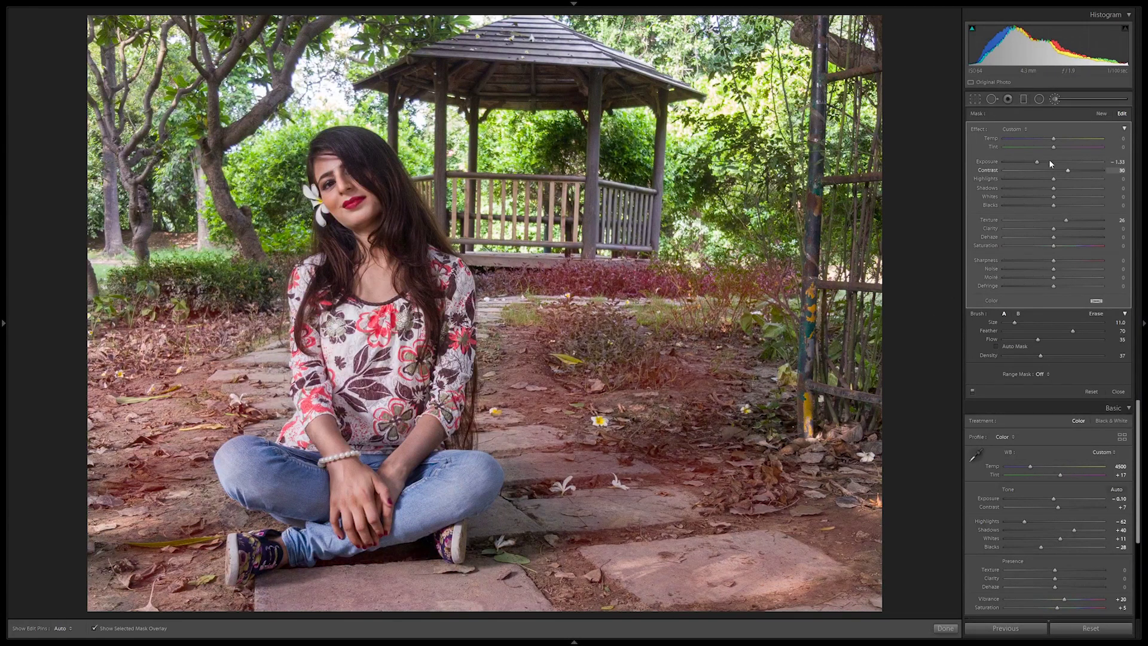
pyautogui.moveTo(1037, 161); pyautogui.dragTo(1041, 162)
pyautogui.press('o')
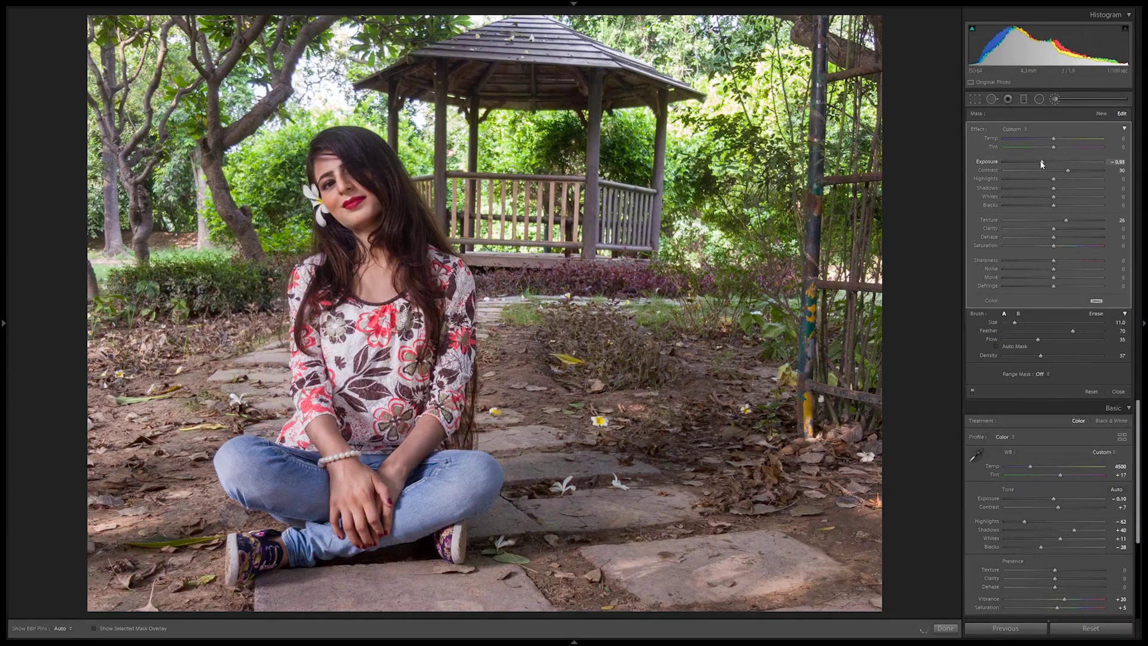
pyautogui.scroll(3, 1040, 161)
pyautogui.click(944, 629)
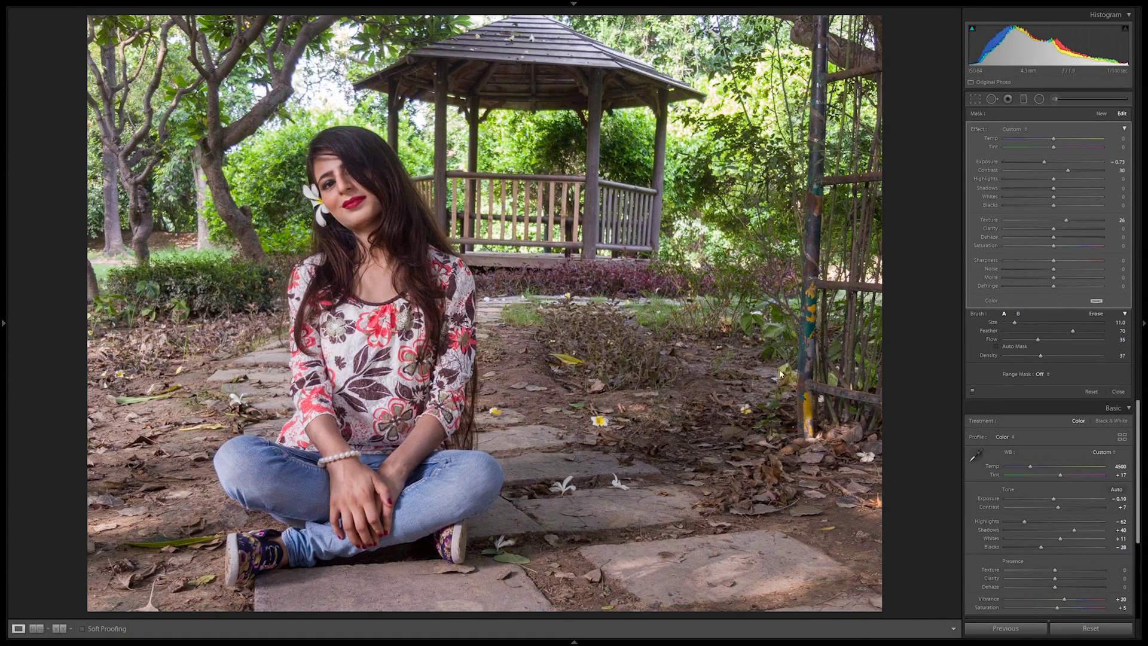
# Set Highlights -100, Shadows about +48, Vibrance +95 and Saturation -30 in Basic
pyautogui.moveTo(1024, 228); pyautogui.dragTo(993, 228)
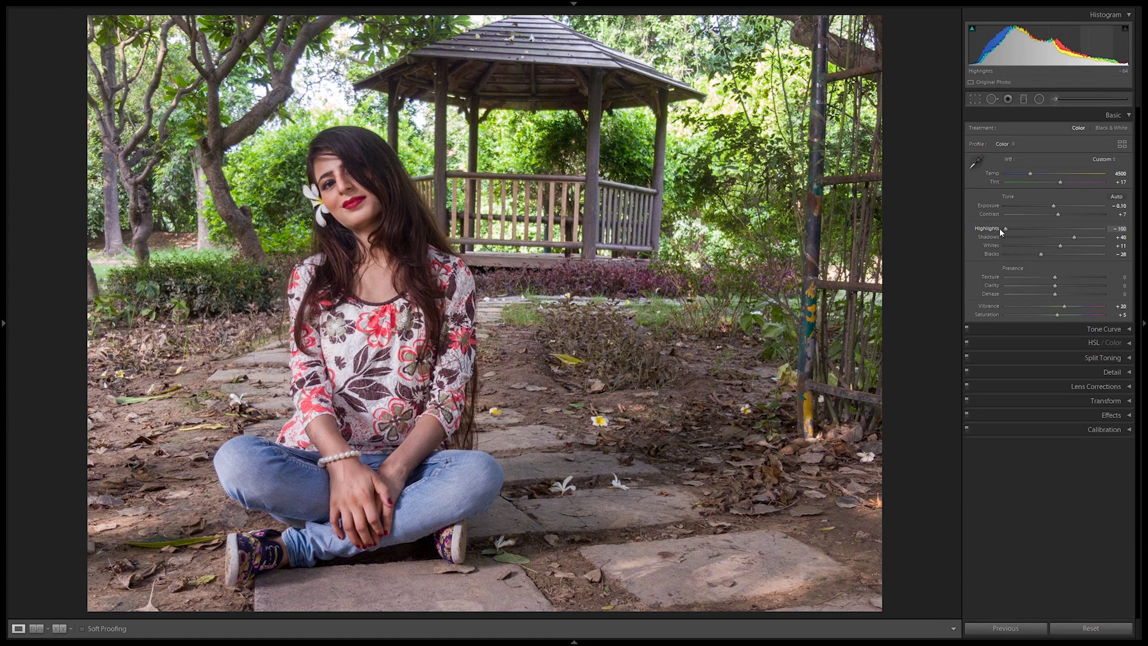
pyautogui.moveTo(1074, 237); pyautogui.dragTo(1042, 255)
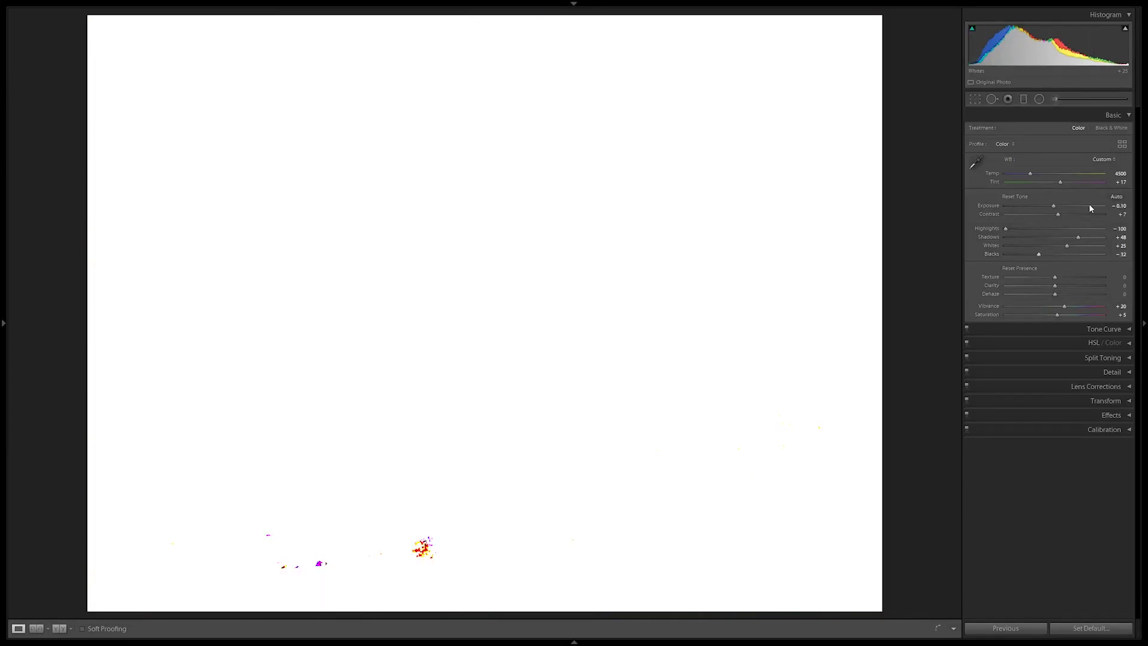
pyautogui.click(1074, 306)
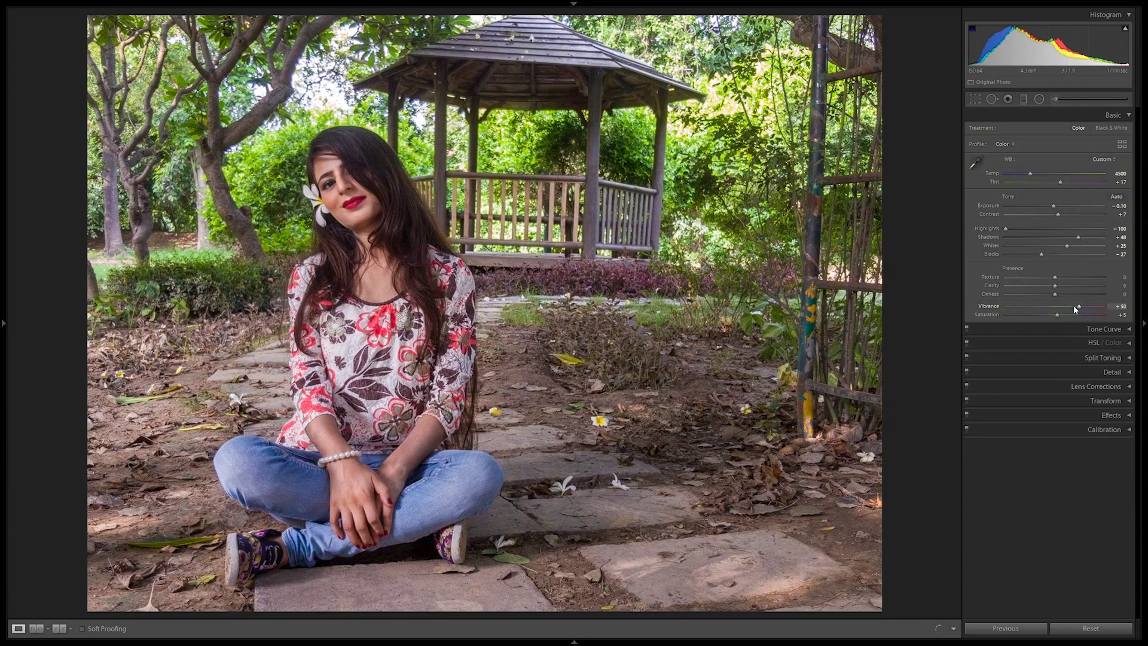
pyautogui.moveTo(1074, 306)
pyautogui.mouseDown()
pyautogui.moveTo(1084, 306)
pyautogui.moveTo(1066, 314)
pyautogui.mouseUp()
pyautogui.doubleClick(1068, 314)
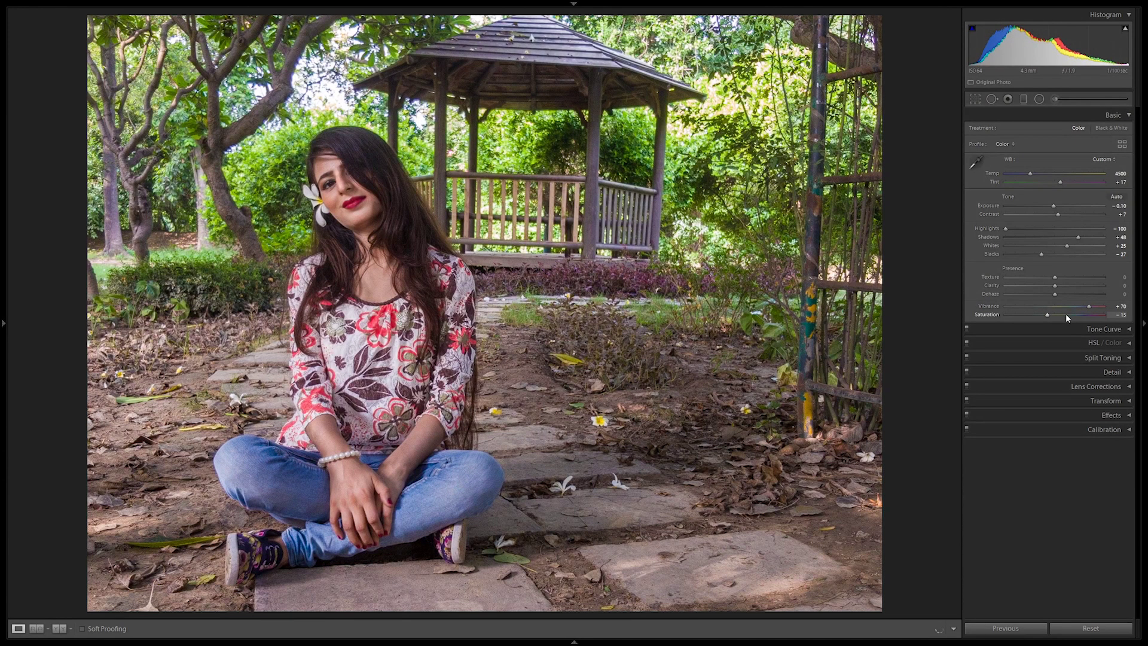
pyautogui.moveTo(1074, 306); pyautogui.dragTo(1080, 306)
pyautogui.moveTo(1078, 315); pyautogui.dragTo(1077, 315)
pyautogui.press('Up')
pyautogui.press('Up')
pyautogui.press('Up')
pyautogui.press('Down')
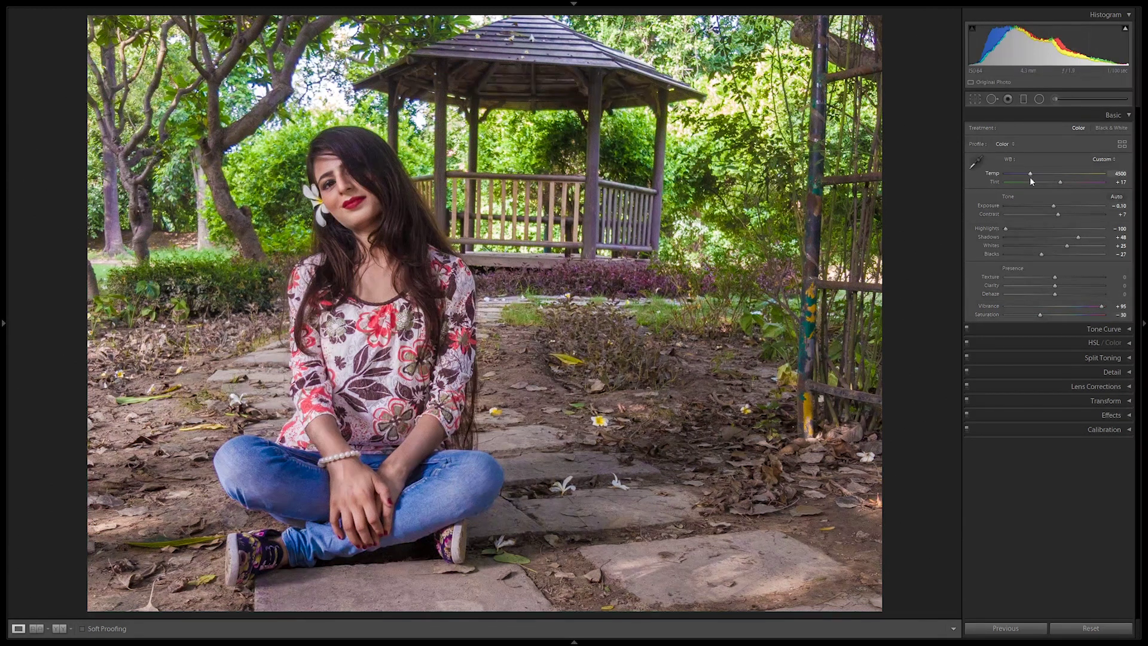
pyautogui.click(1129, 115)
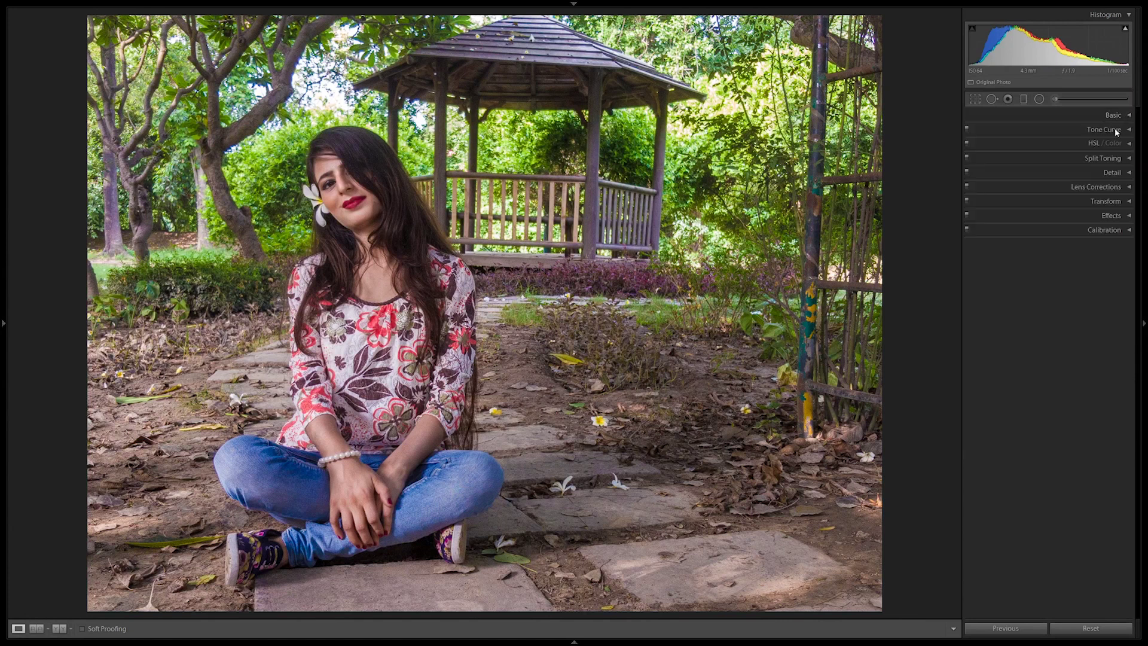
# In Calibration, set Shadows Tint to -5 and shift the Red primary hue
pyautogui.click(1112, 229)
pyautogui.press('z')
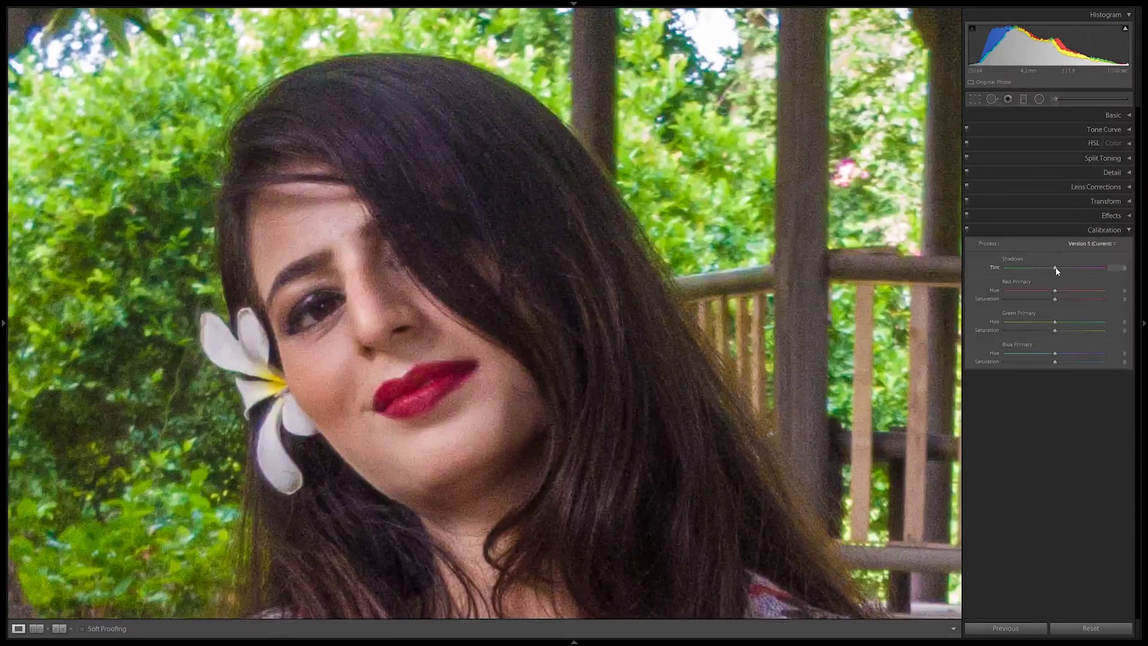
pyautogui.moveTo(1055, 271); pyautogui.dragTo(1053, 271)
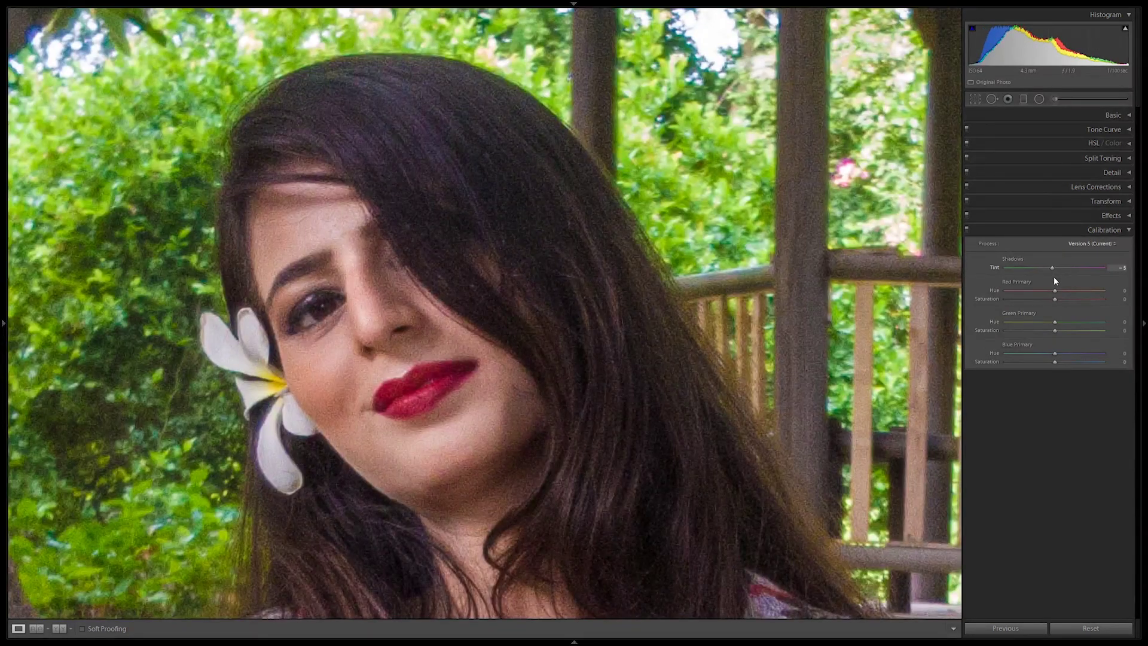
pyautogui.click(595, 257)
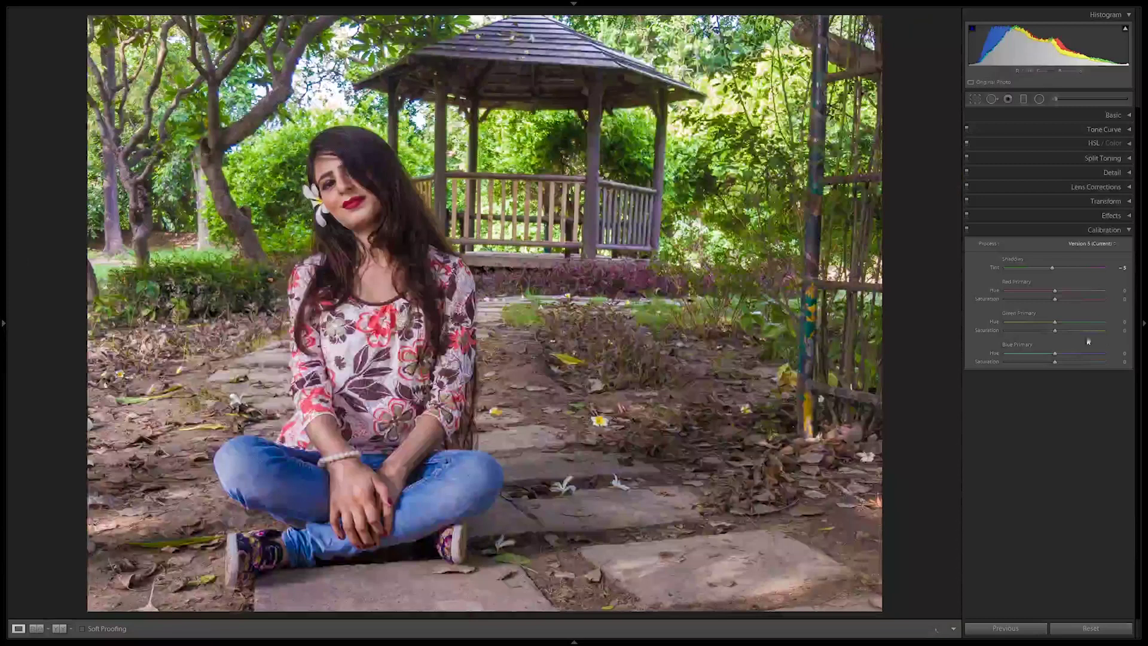
pyautogui.moveTo(1054, 290); pyautogui.dragTo(1057, 291)
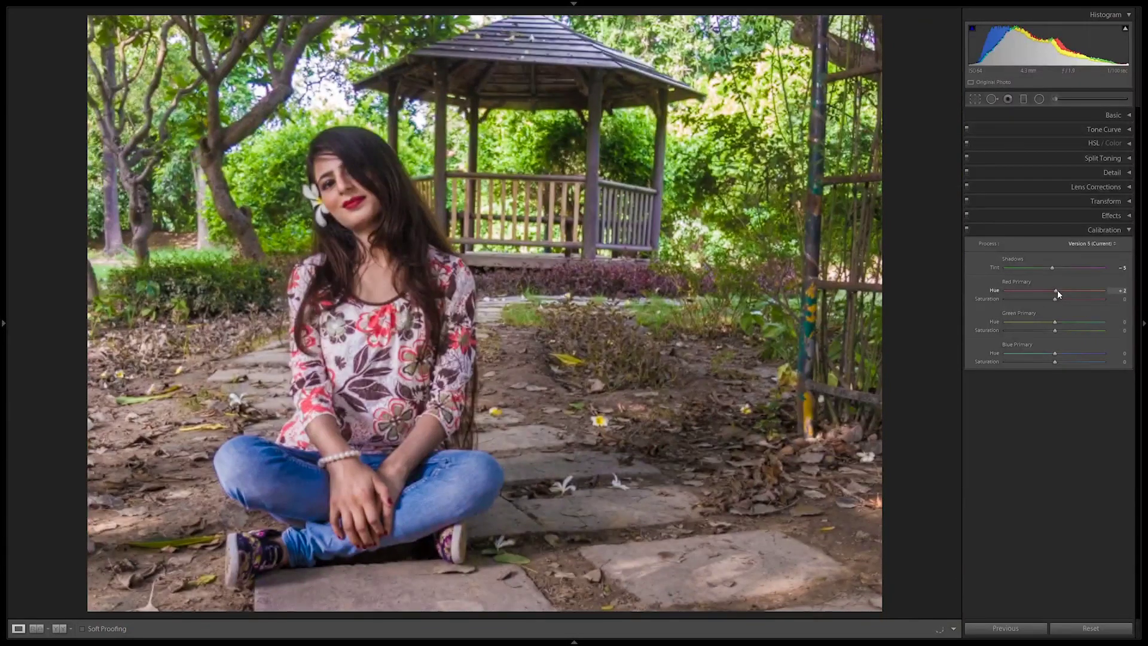
pyautogui.moveTo(1042, 291); pyautogui.dragTo(1028, 291)
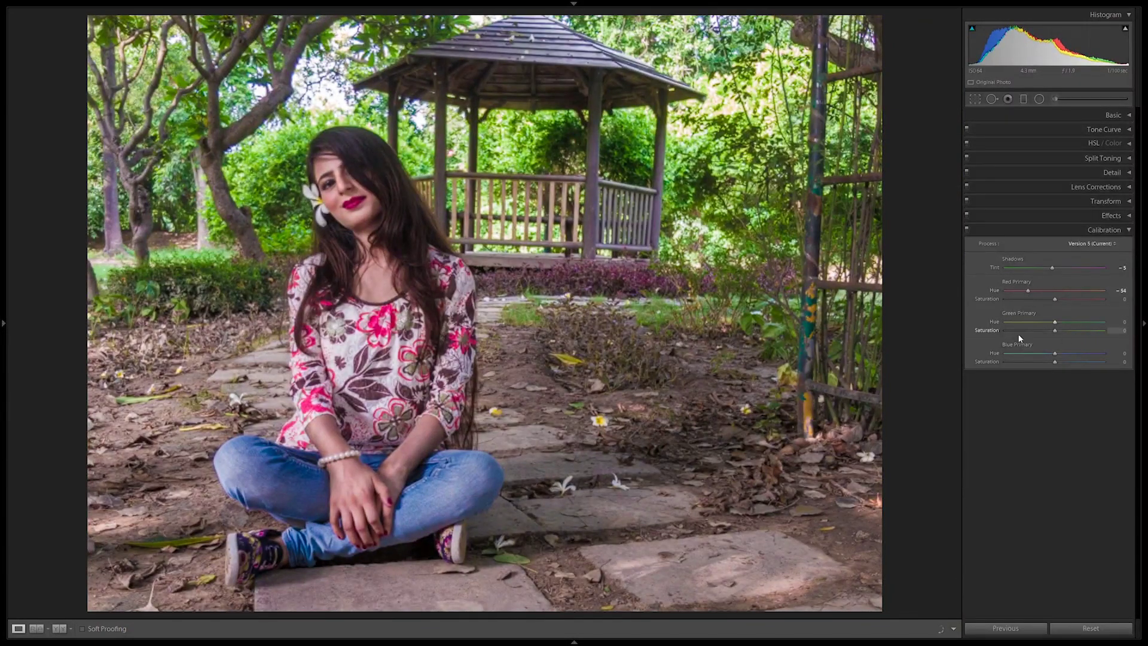
# Set Green primary hue +49, Blue hue -57, Red saturation -10 and Red hue -42
pyautogui.moveTo(1074, 326); pyautogui.dragTo(1080, 328)
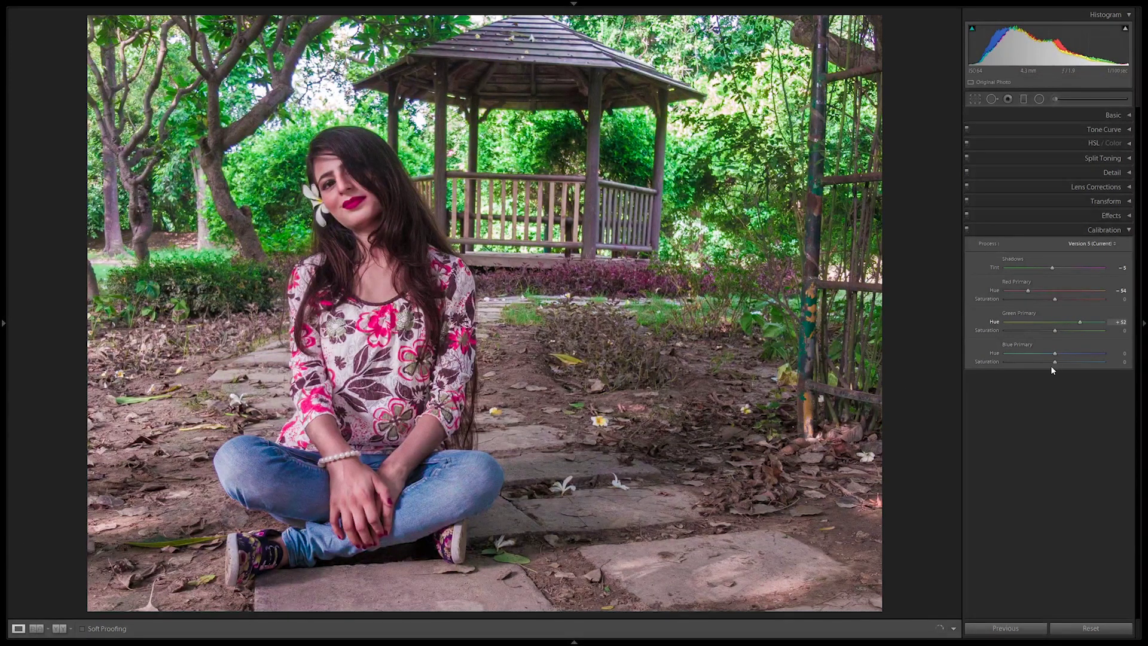
pyautogui.moveTo(1054, 357); pyautogui.dragTo(1038, 357)
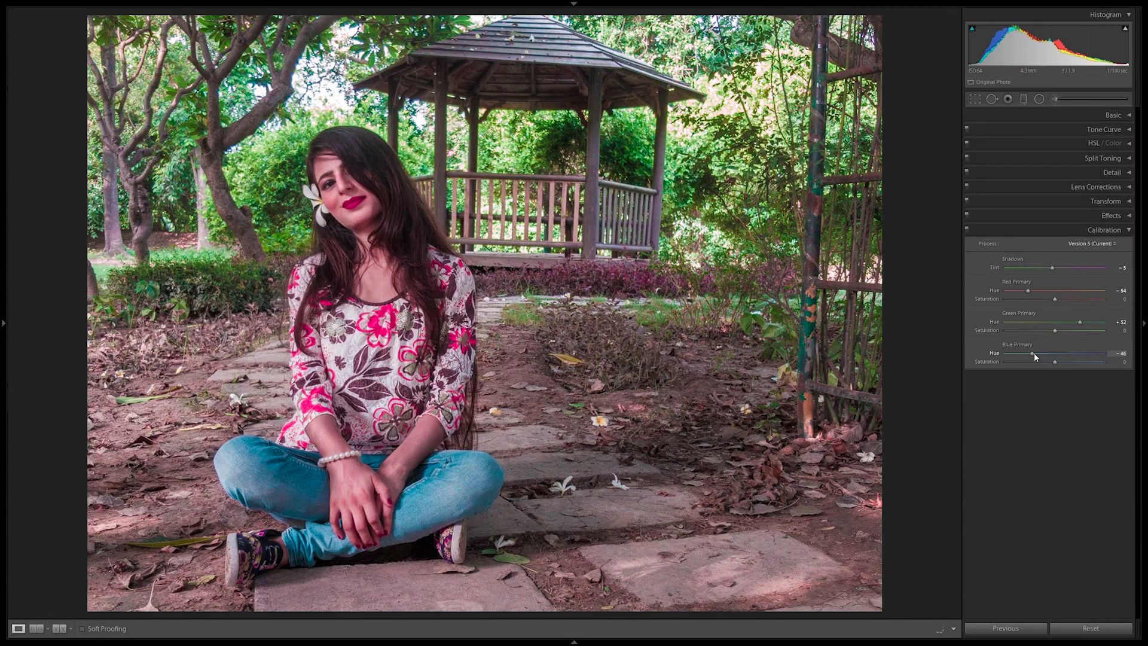
pyautogui.moveTo(1055, 299)
pyautogui.mouseDown()
pyautogui.moveTo(1074, 331)
pyautogui.moveTo(1060, 362)
pyautogui.moveTo(1071, 364)
pyautogui.mouseUp()
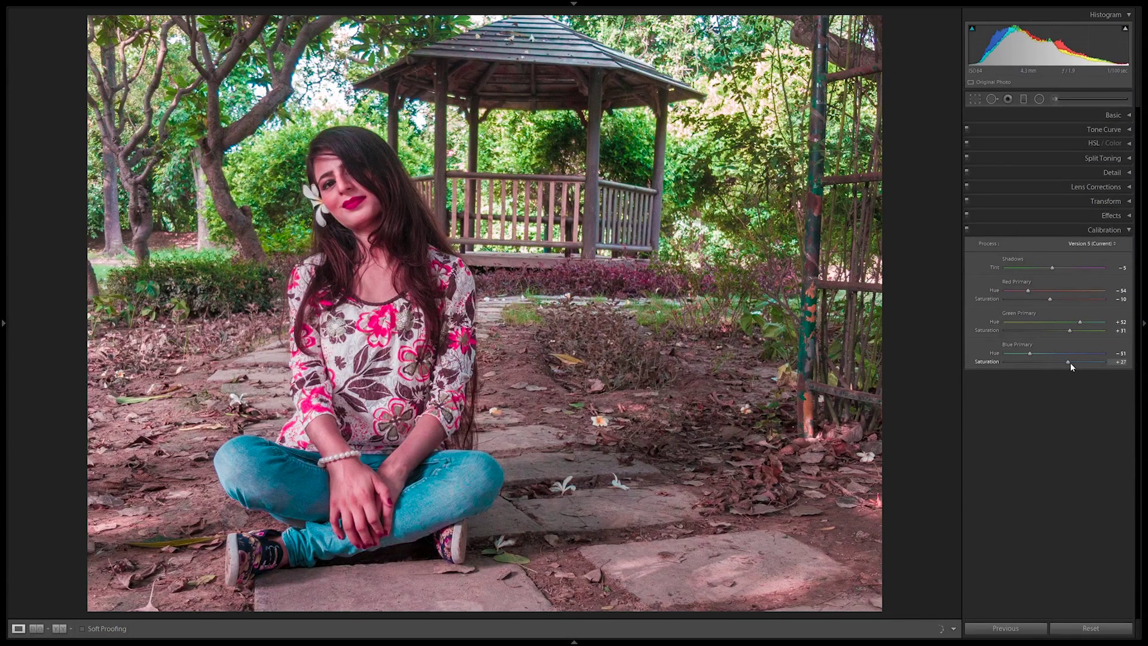
pyautogui.moveTo(1028, 353); pyautogui.dragTo(1026, 354)
pyautogui.moveTo(1028, 291); pyautogui.dragTo(1034, 290)
pyautogui.click(1122, 232)
# In HSL Hue, set Red -8, lower Orange, Yellow -58, shift Aqua, then toggle HSL off
pyautogui.click(1112, 143)
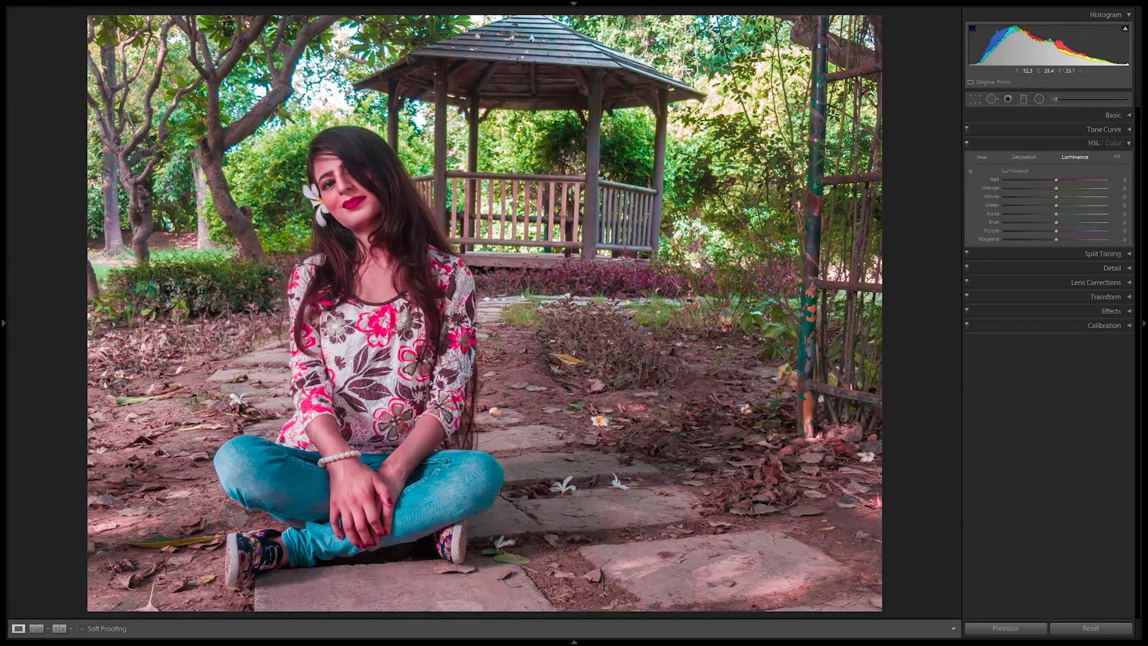
pyautogui.click(982, 156)
pyautogui.moveTo(1054, 179)
pyautogui.mouseDown()
pyautogui.moveTo(1095, 182)
pyautogui.moveTo(1024, 189)
pyautogui.moveTo(1101, 188)
pyautogui.mouseUp()
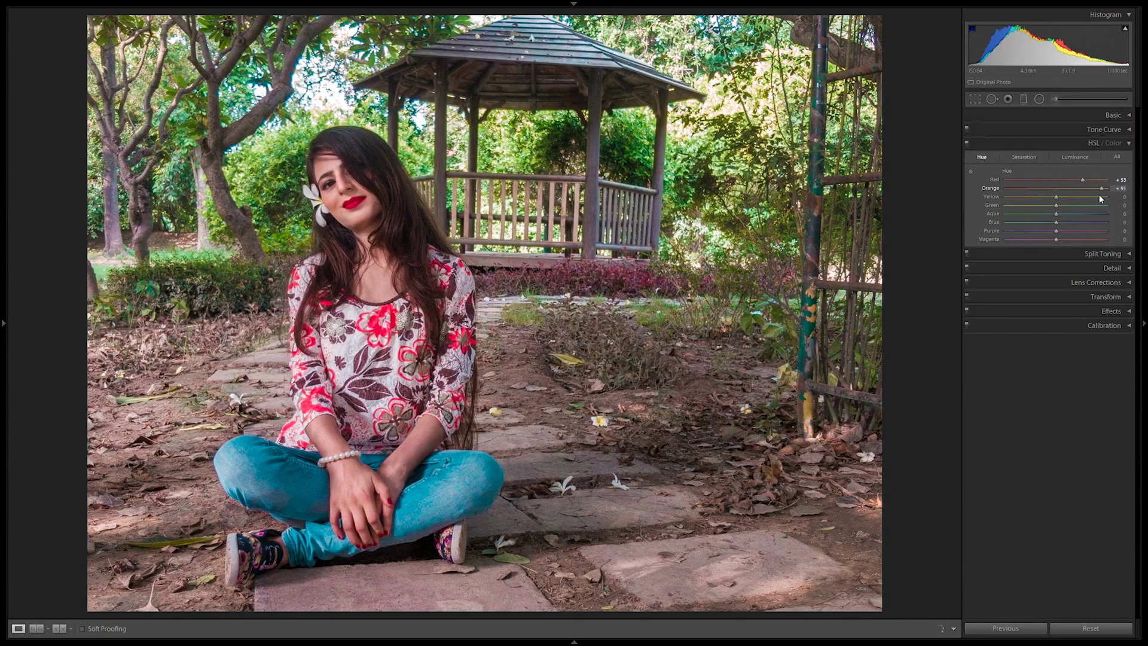
pyautogui.moveTo(1083, 196); pyautogui.dragTo(1080, 195)
pyautogui.moveTo(1056, 196); pyautogui.dragTo(1021, 207)
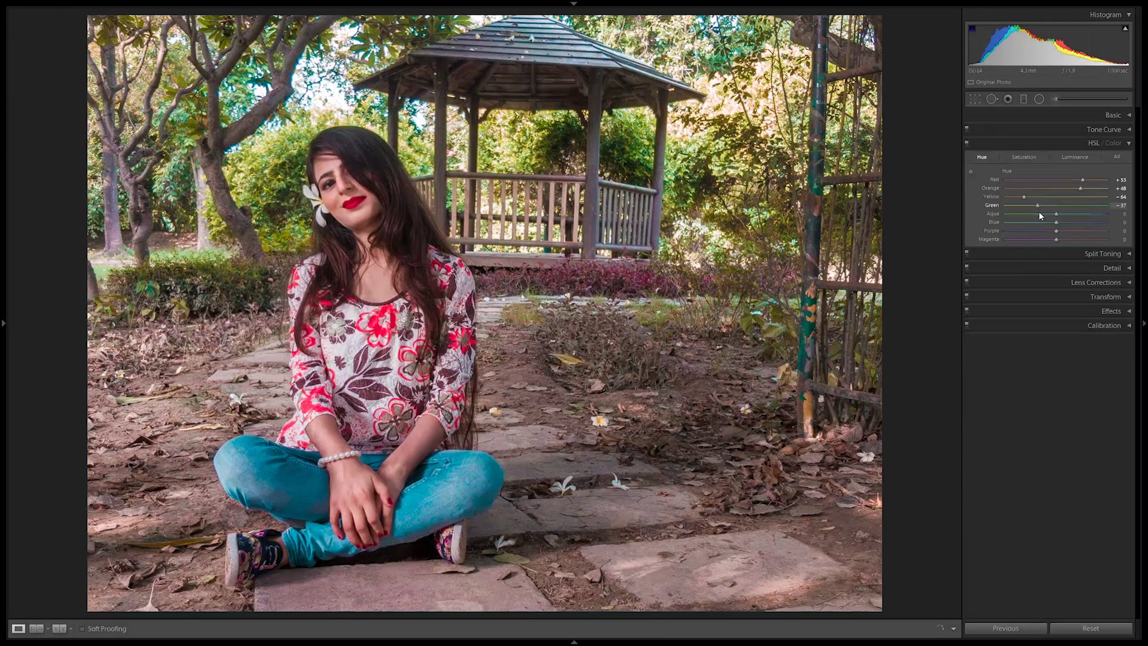
pyautogui.moveTo(1055, 214)
pyautogui.mouseDown()
pyautogui.moveTo(1089, 220)
pyautogui.moveTo(1048, 227)
pyautogui.moveTo(1062, 224)
pyautogui.moveTo(1073, 242)
pyautogui.mouseUp()
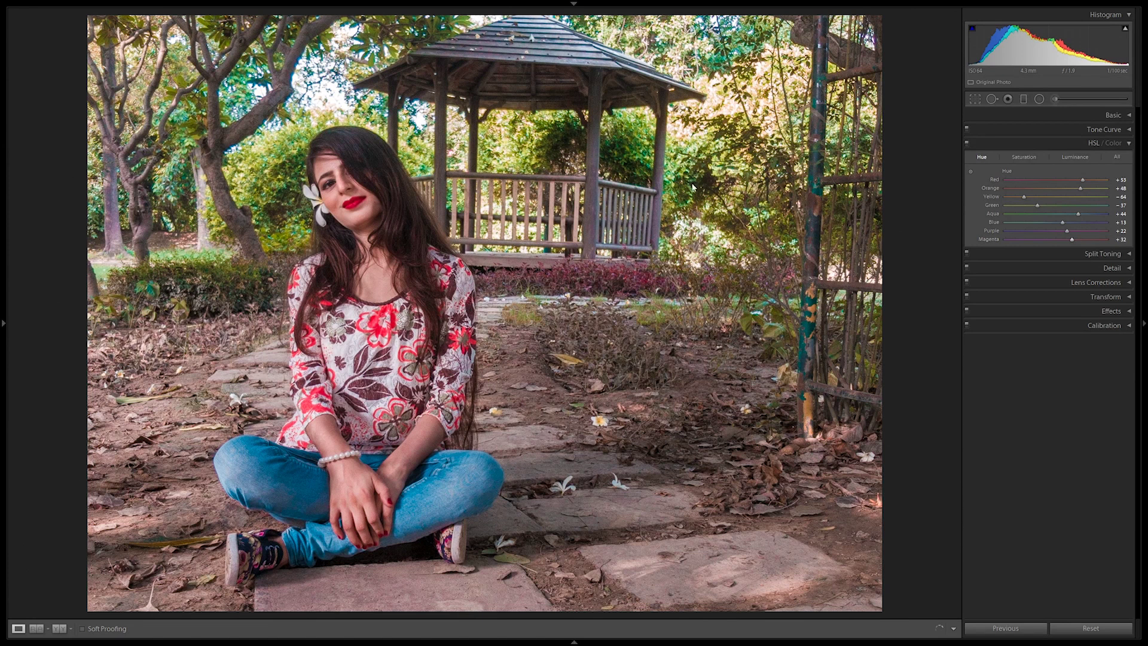
pyautogui.click(967, 144)
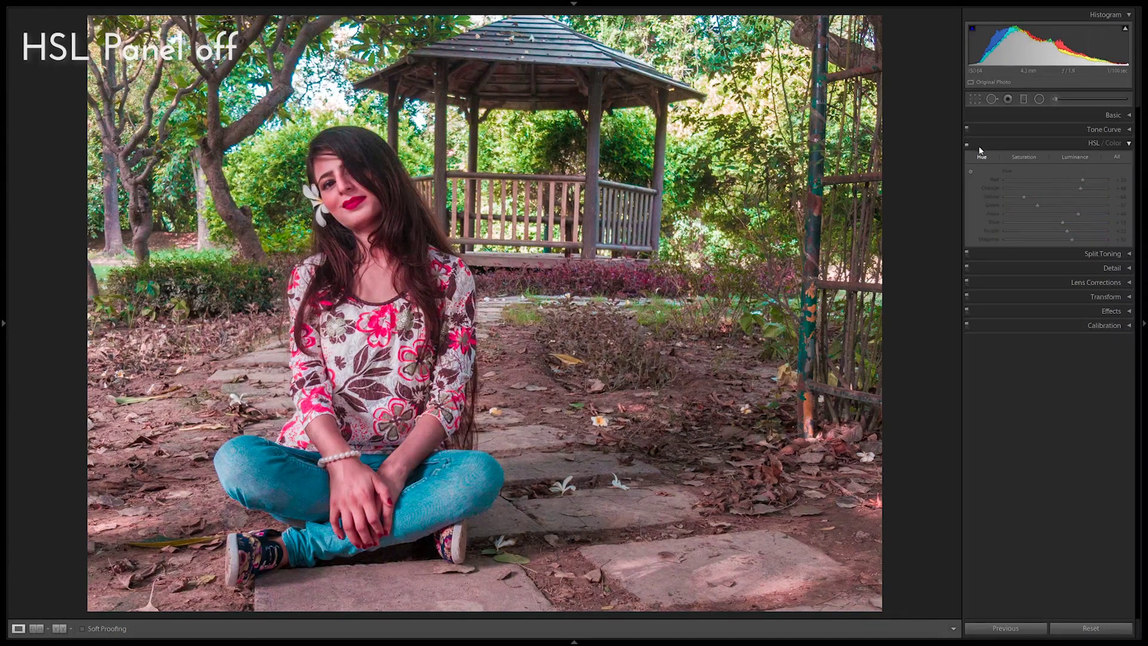
# Turn HSL back on and toggle Calibration off and on to compare
pyautogui.click(967, 145)
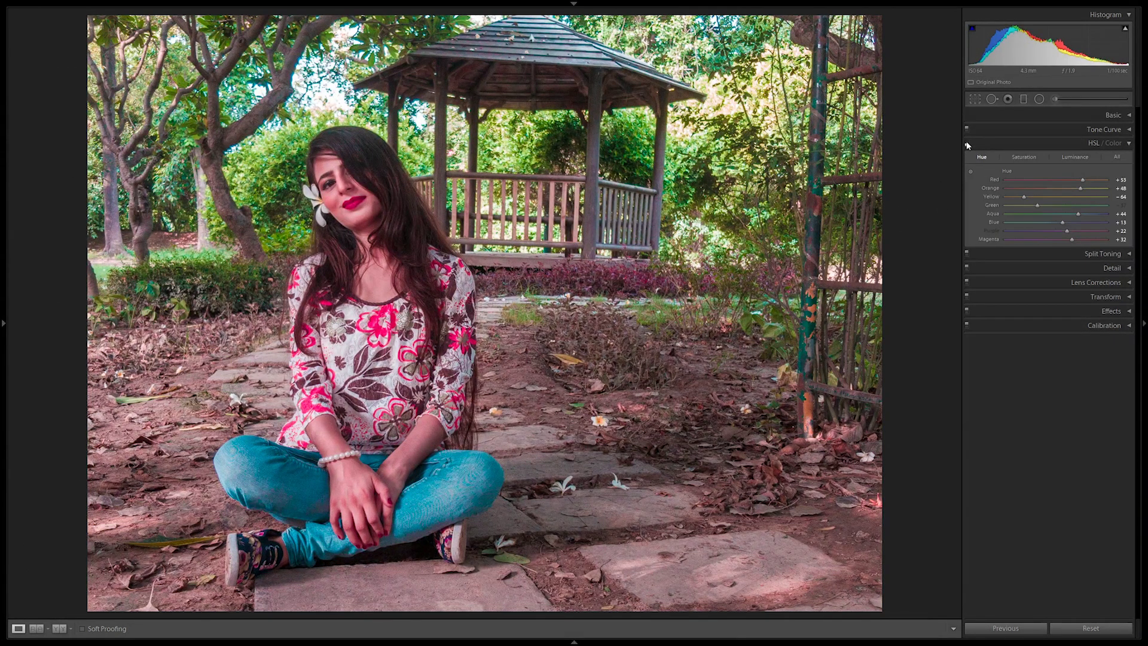
pyautogui.click(967, 326)
pyautogui.click(967, 327)
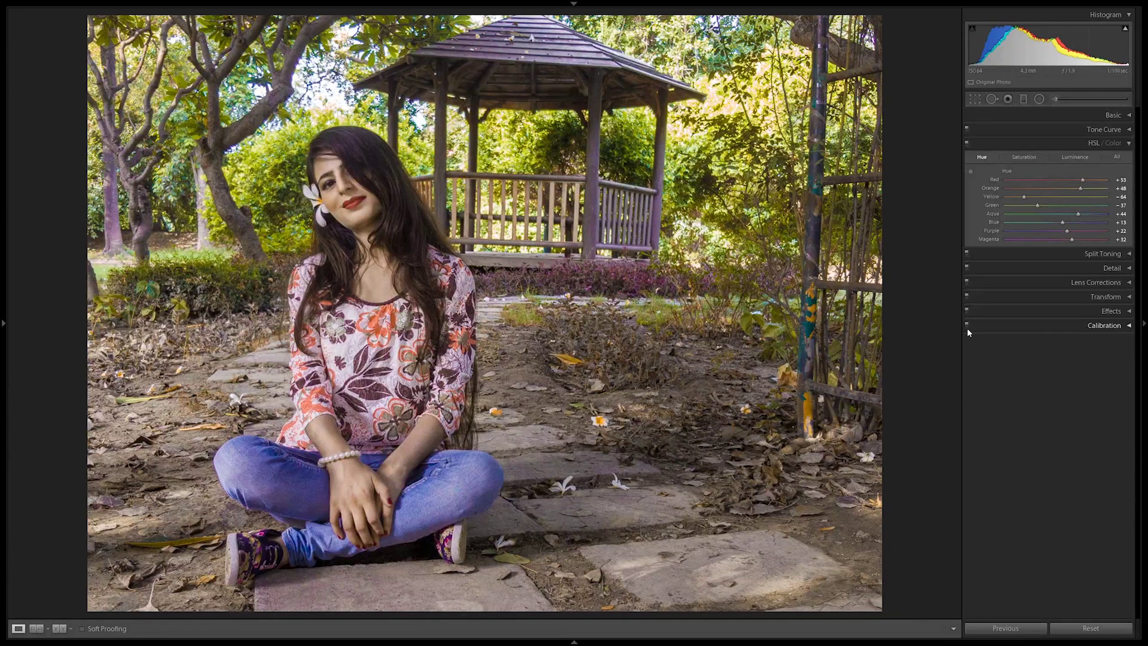
# In HSL Saturation, boost reds through yellows and desaturate blues, purples and magentas
pyautogui.click(1036, 158)
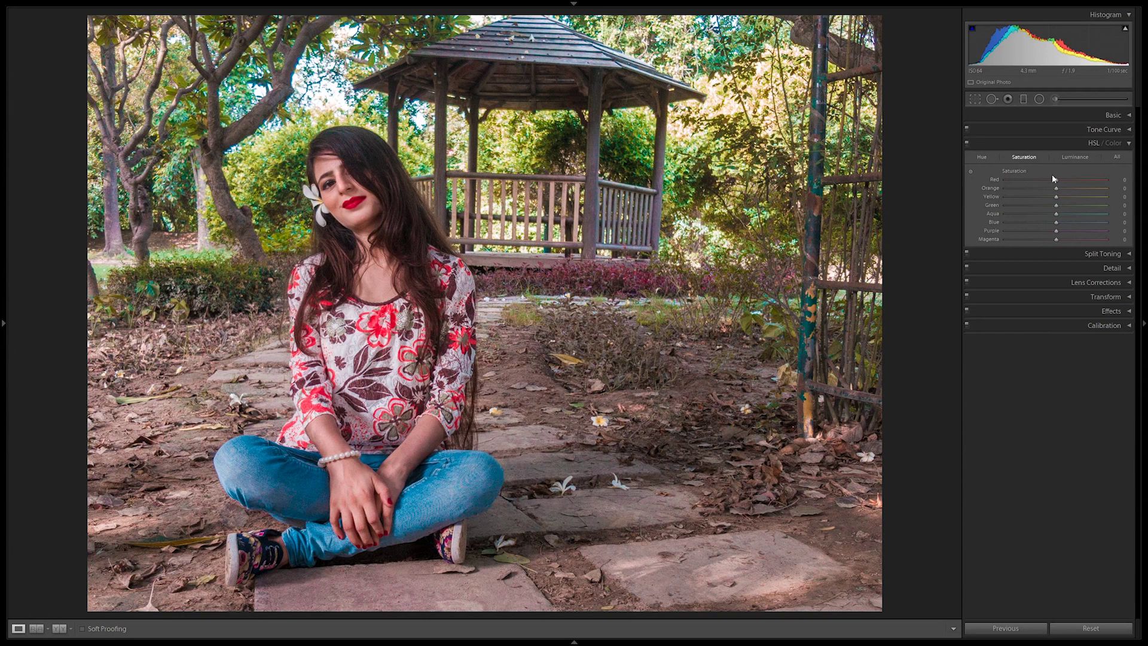
pyautogui.moveTo(1053, 178)
pyautogui.mouseDown()
pyautogui.moveTo(1094, 189)
pyautogui.moveTo(1040, 198)
pyautogui.moveTo(1066, 197)
pyautogui.moveTo(1048, 205)
pyautogui.mouseUp()
pyautogui.click(1040, 222)
pyautogui.click(1043, 222)
pyautogui.press('z')
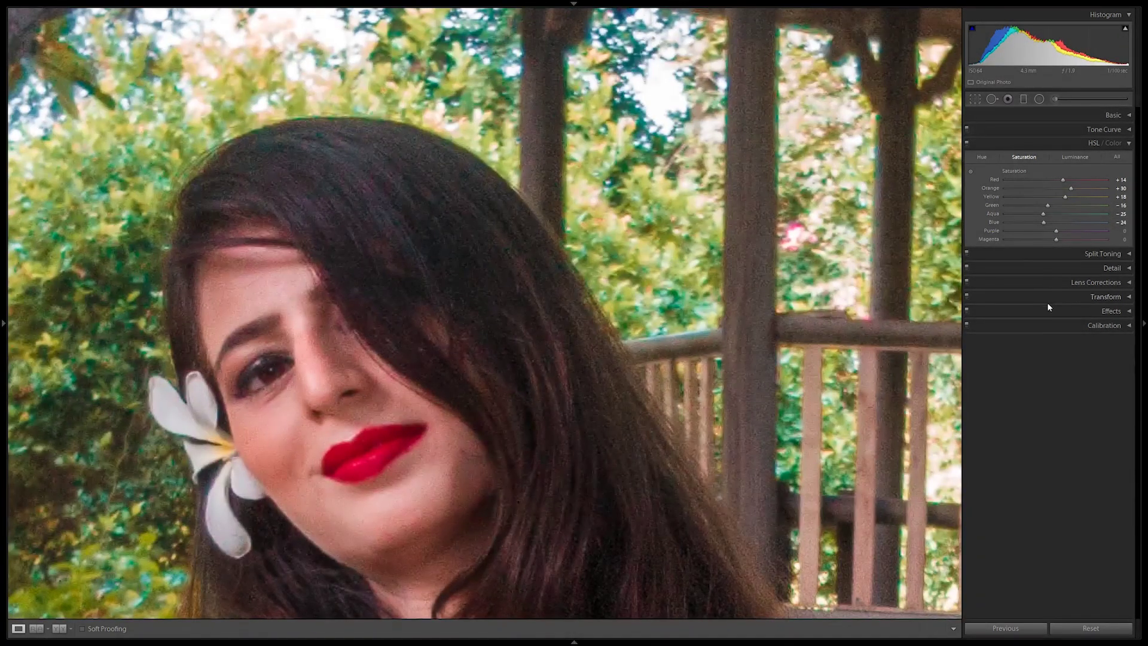
pyautogui.click(1059, 231)
pyautogui.moveTo(1046, 231); pyautogui.dragTo(1043, 231)
pyautogui.click(509, 263)
pyautogui.moveTo(1056, 239); pyautogui.dragTo(1066, 240)
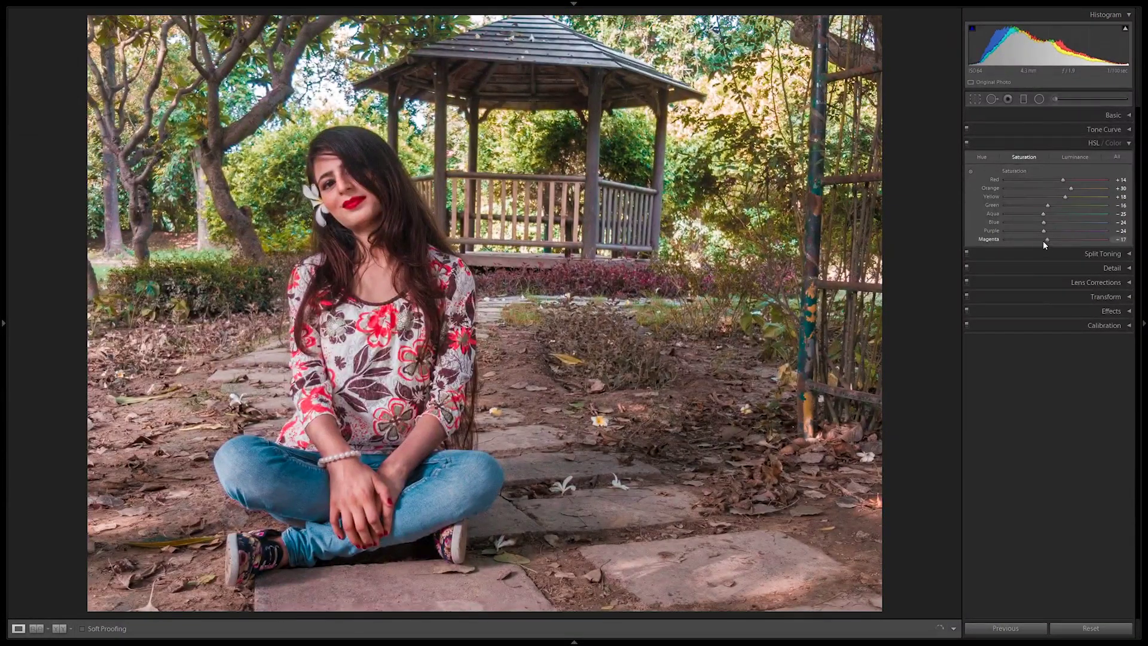
pyautogui.click(1074, 157)
# In HSL Luminance, set Red +16, Orange -34 and Magenta +5
pyautogui.moveTo(1072, 186); pyautogui.dragTo(1038, 194)
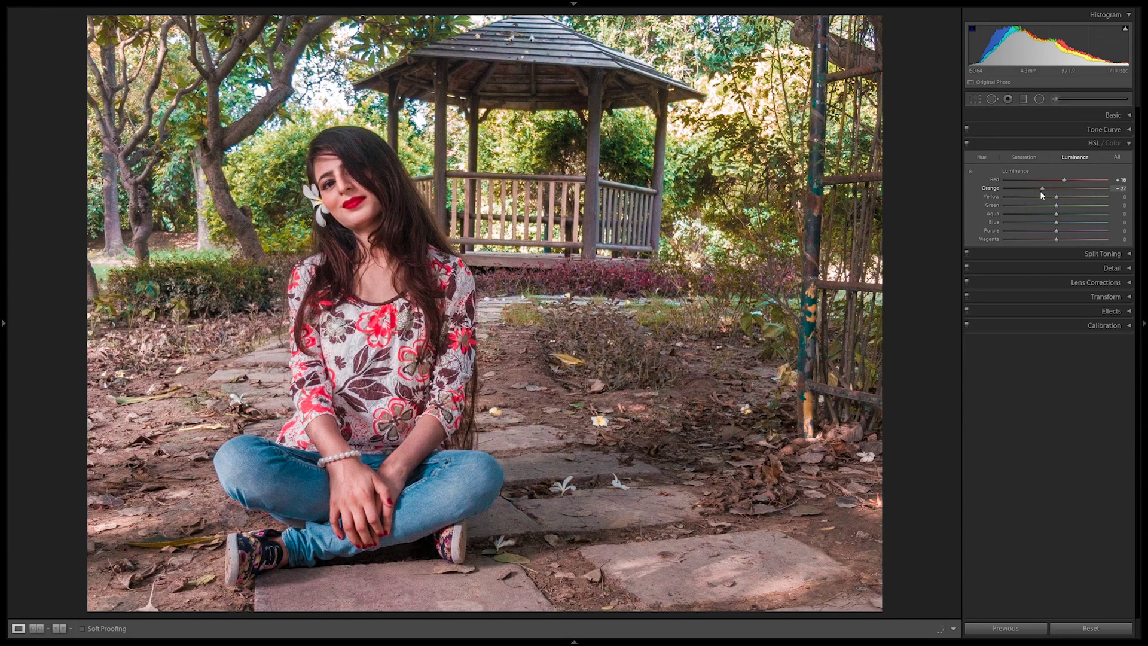
pyautogui.moveTo(1038, 193)
pyautogui.mouseDown()
pyautogui.moveTo(1011, 196)
pyautogui.moveTo(1073, 222)
pyautogui.mouseUp()
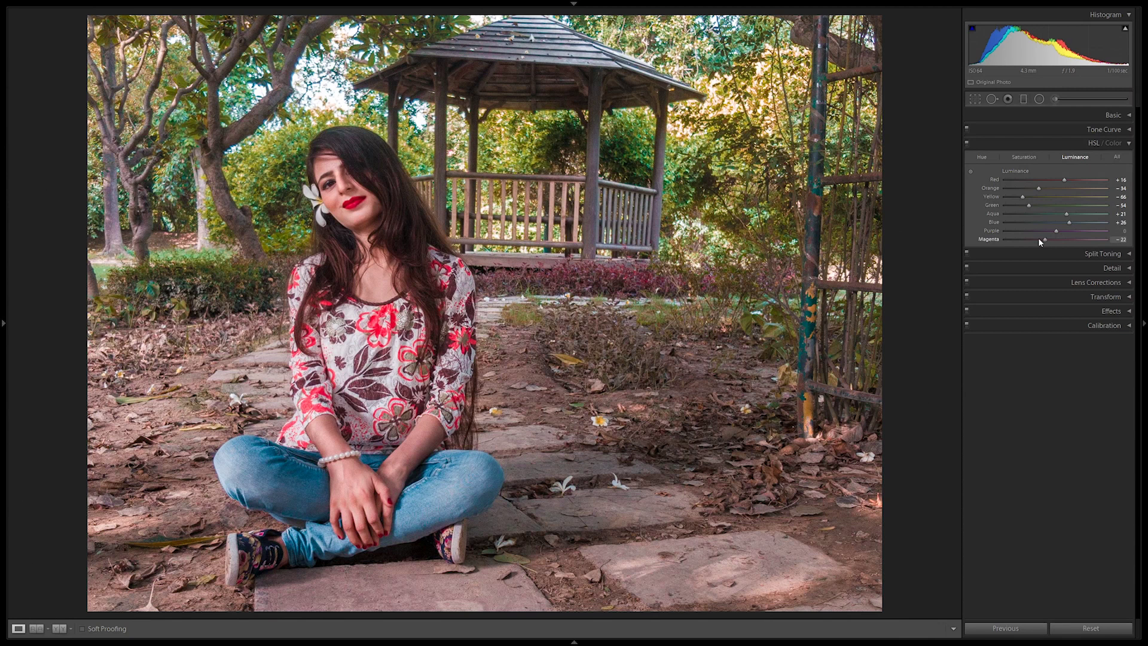
pyautogui.moveTo(1038, 239); pyautogui.dragTo(1061, 238)
# Toggle the HSL and Calibration adjustments off and back on to compare the portrait
pyautogui.click(1070, 143)
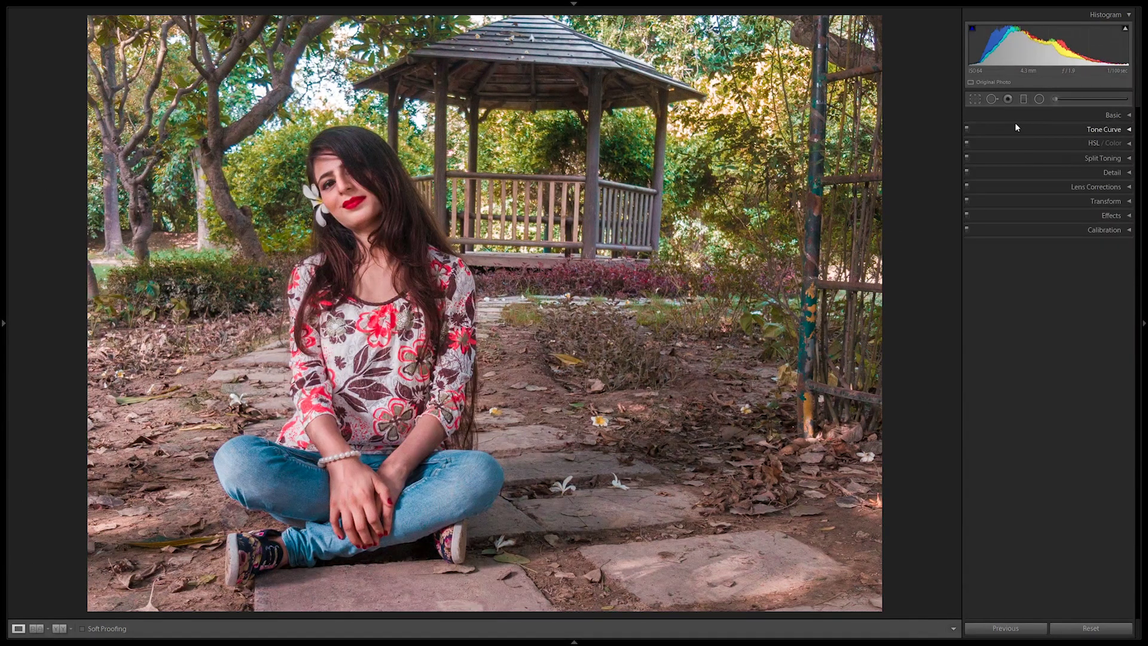
pyautogui.click(967, 145)
pyautogui.click(966, 231)
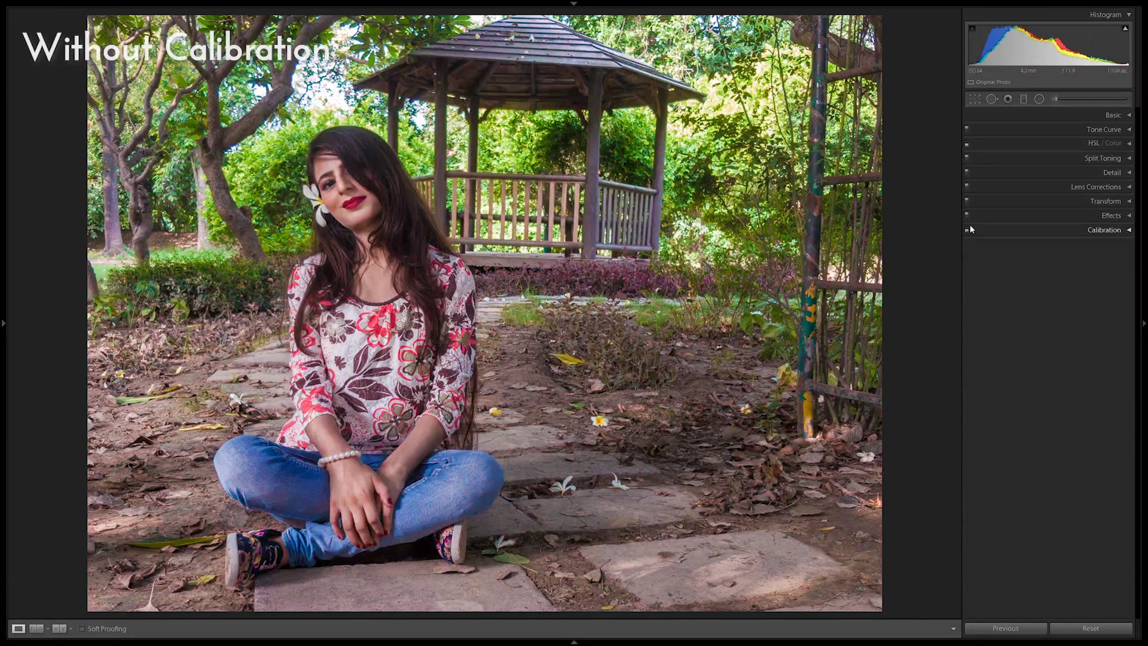
pyautogui.click(966, 229)
pyautogui.click(970, 145)
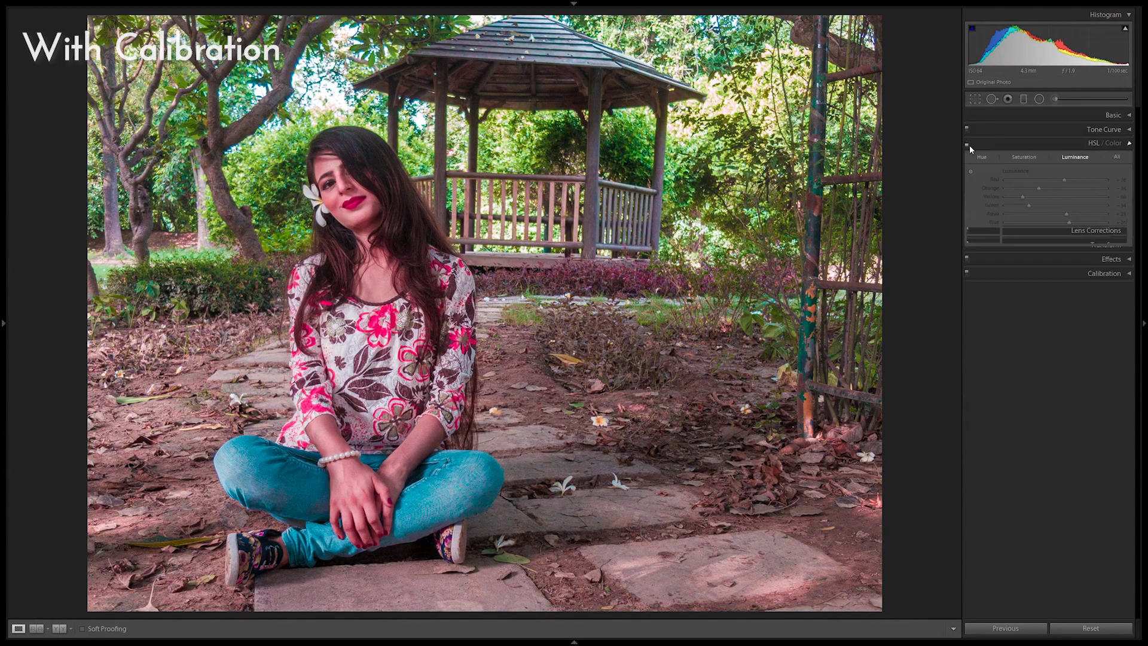
pyautogui.click(967, 143)
pyautogui.click(1098, 143)
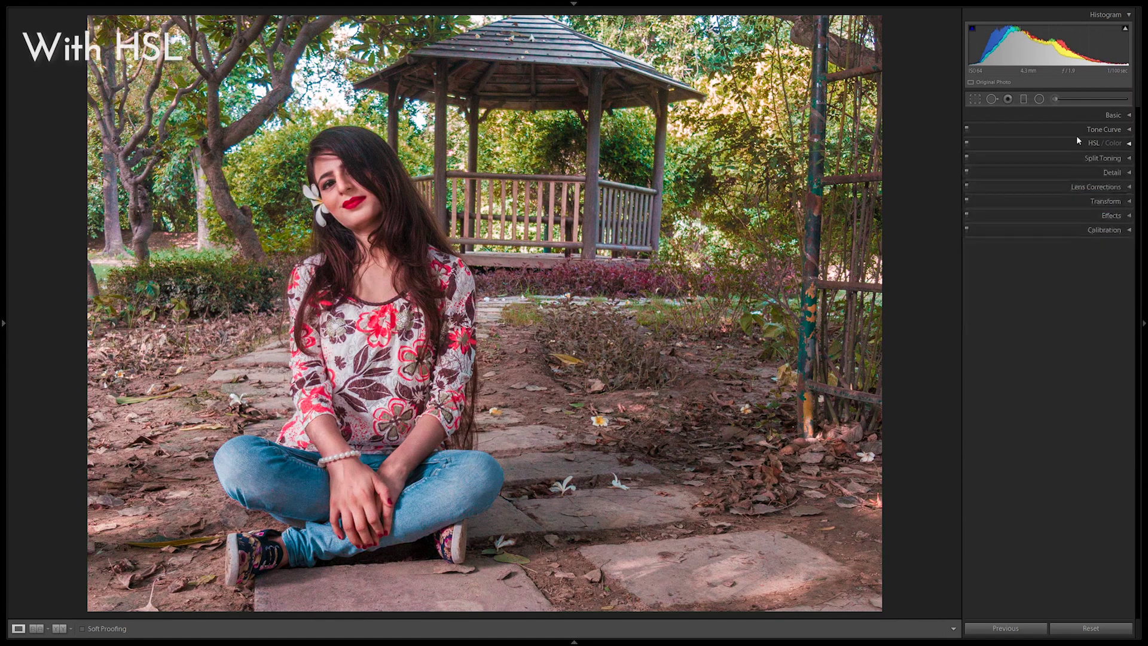
# Lower Basic Exposure to -0.20 and Tint to +12
pyautogui.click(1106, 115)
pyautogui.moveTo(1054, 206); pyautogui.dragTo(1064, 184)
pyautogui.click(1118, 115)
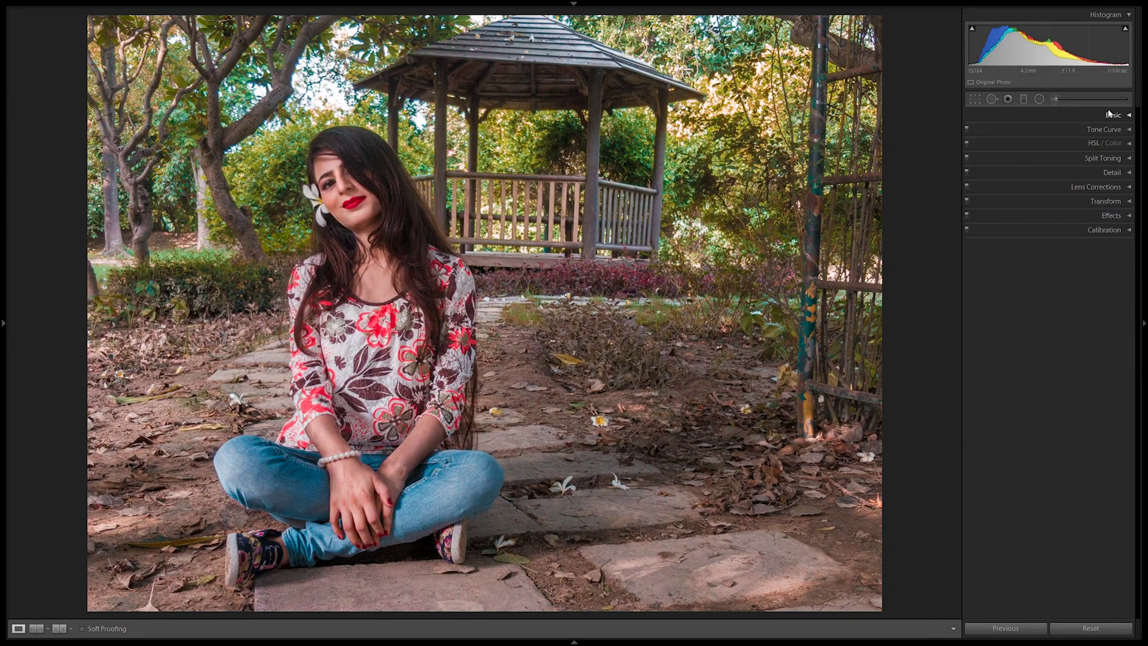
# Split-tone highlights yellowish (hue 72, saturation 25) and shadows blue (hue 204, saturation 15), adjusting Balance
pyautogui.click(1128, 158)
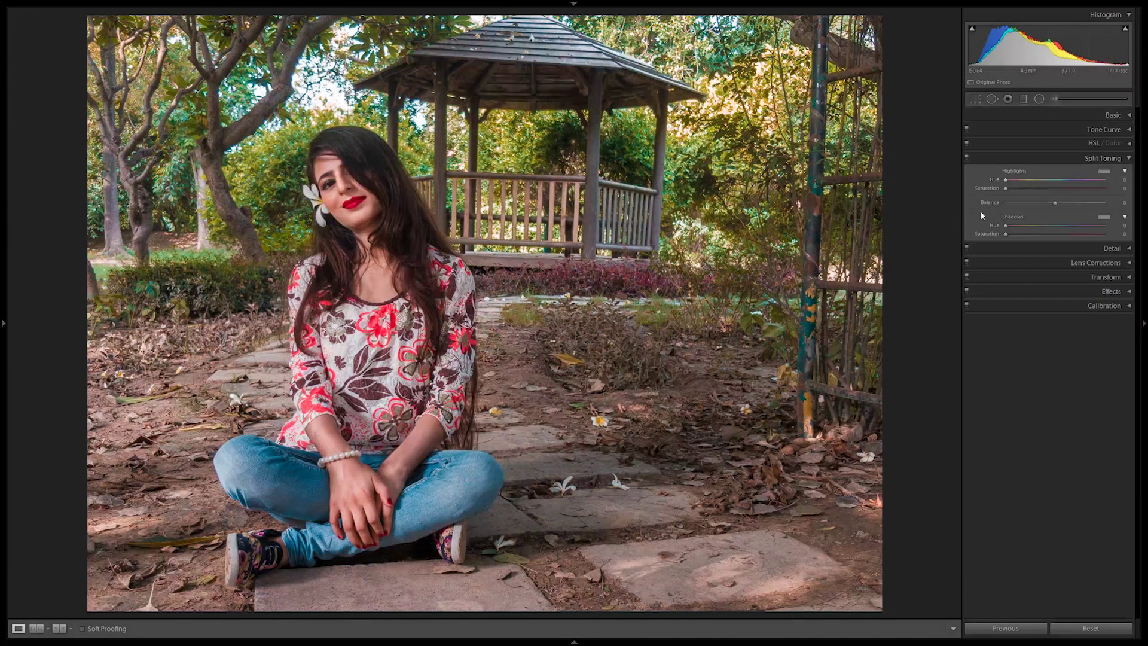
pyautogui.moveTo(1006, 187); pyautogui.dragTo(1111, 189)
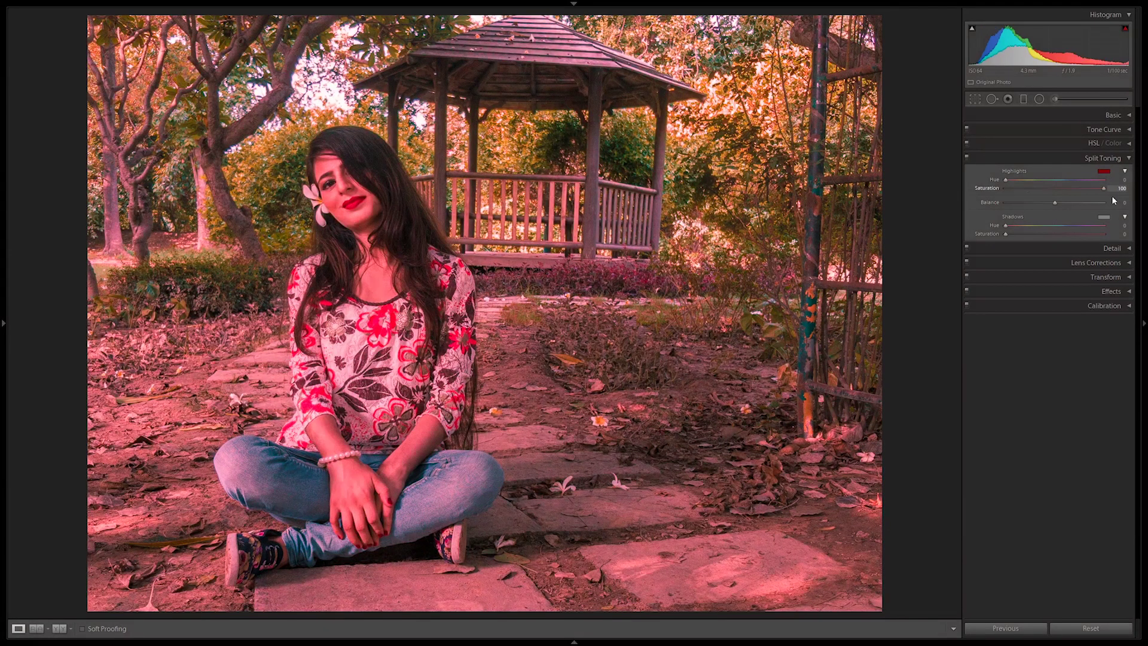
pyautogui.moveTo(1006, 179); pyautogui.dragTo(1026, 180)
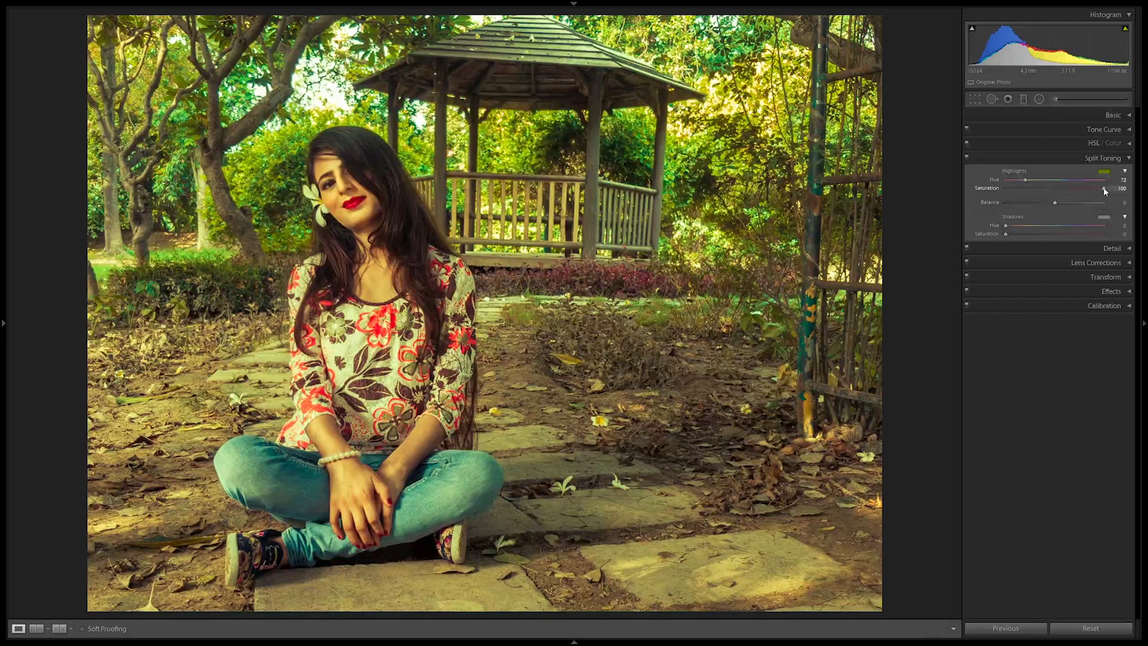
pyautogui.moveTo(1103, 187); pyautogui.dragTo(1030, 187)
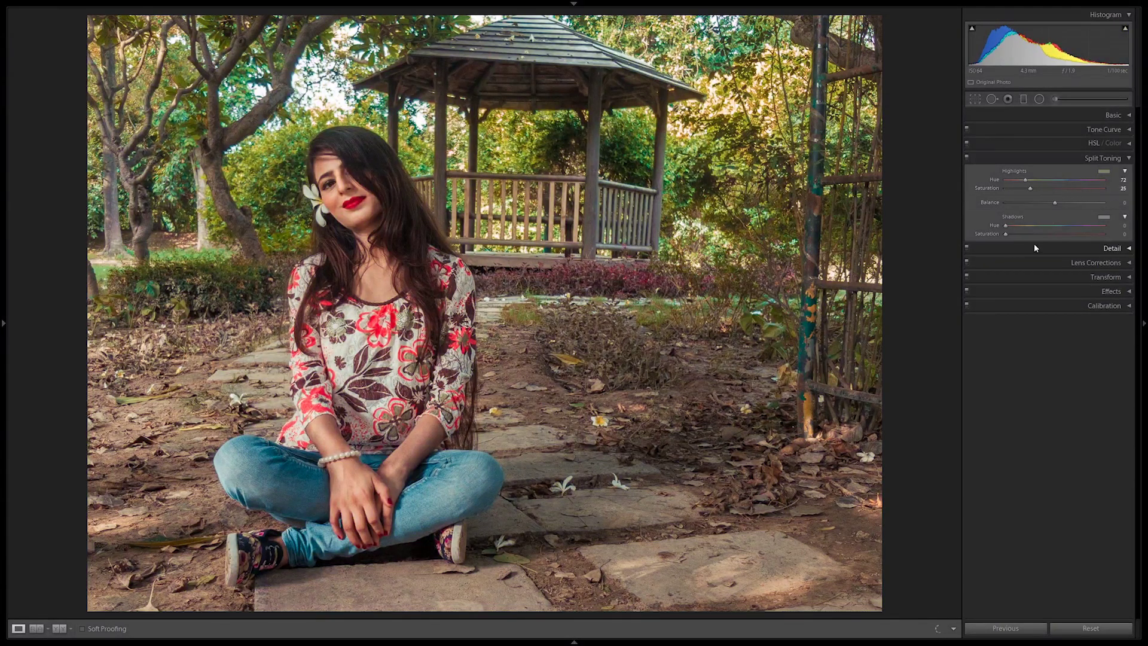
pyautogui.moveTo(1045, 235)
pyautogui.mouseDown()
pyautogui.moveTo(1088, 235)
pyautogui.moveTo(1065, 227)
pyautogui.mouseUp()
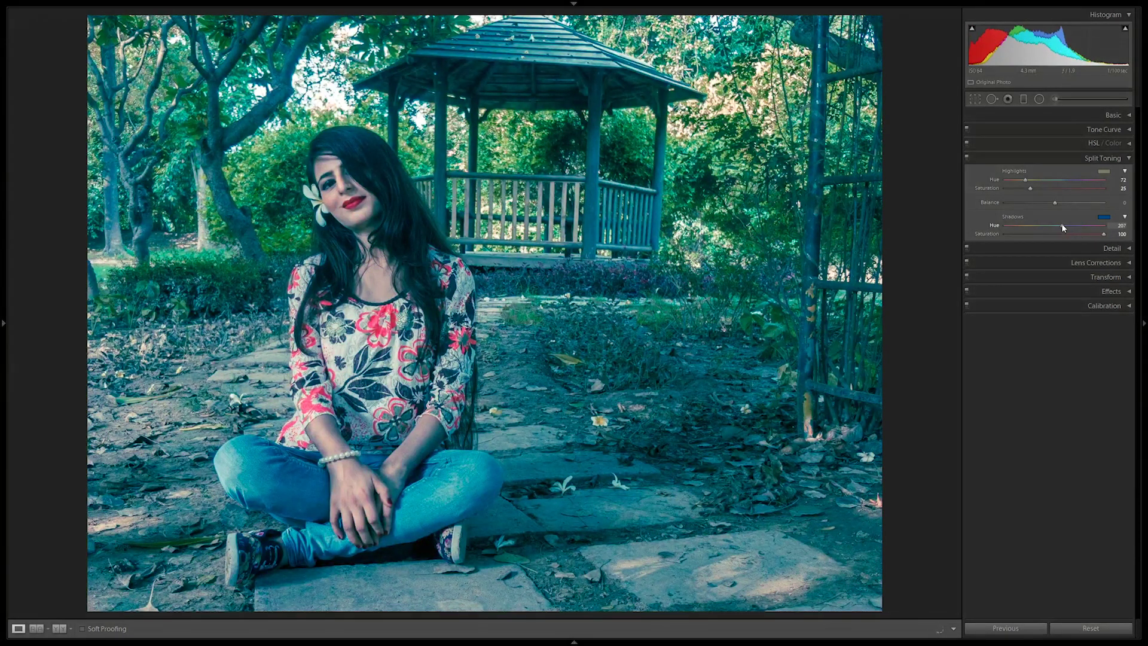
pyautogui.moveTo(1065, 227); pyautogui.dragTo(1095, 234)
pyautogui.scroll(1, 1095, 233)
pyautogui.moveTo(1054, 205); pyautogui.dragTo(1068, 208)
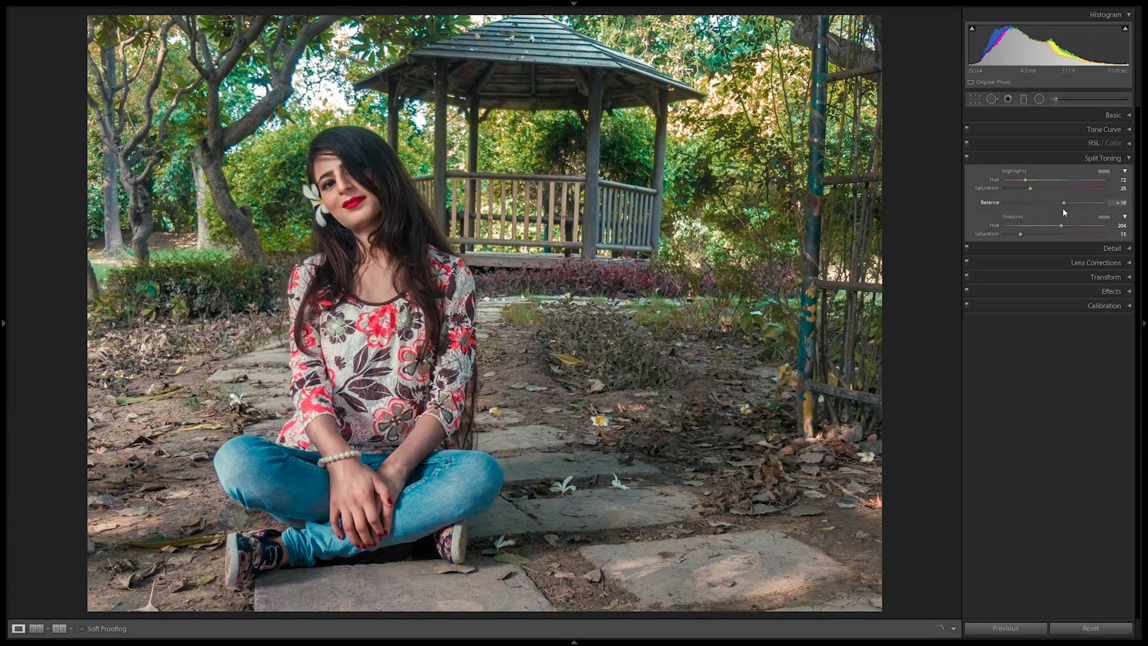
# Nudge Basic tones to exposure -0.20, warmth near 4700, tint +12, and recheck split toning values
pyautogui.click(1112, 114)
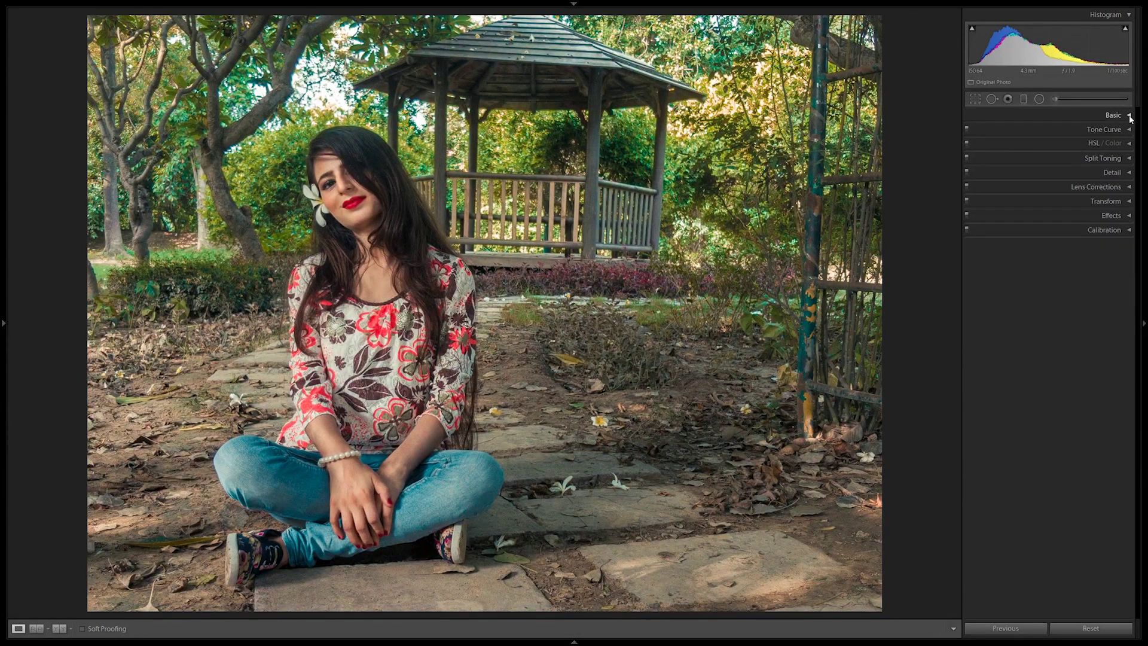
pyautogui.moveTo(1059, 214)
pyautogui.mouseDown()
pyautogui.moveTo(1059, 182)
pyautogui.moveTo(1037, 173)
pyautogui.mouseUp()
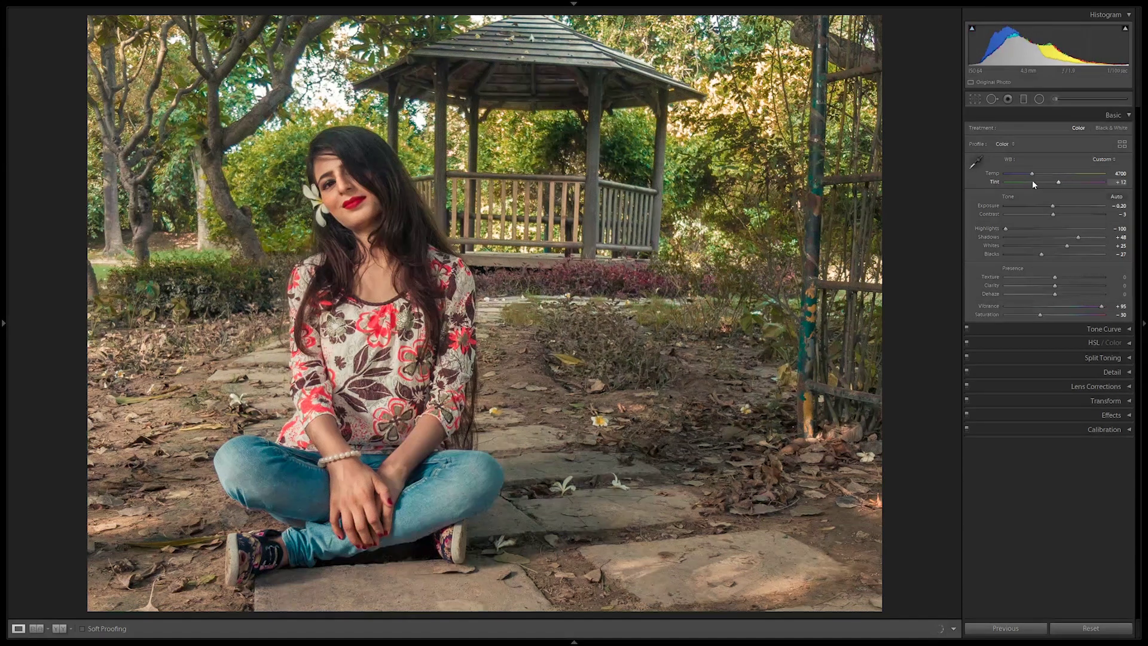
pyautogui.click(1118, 115)
pyautogui.click(1129, 144)
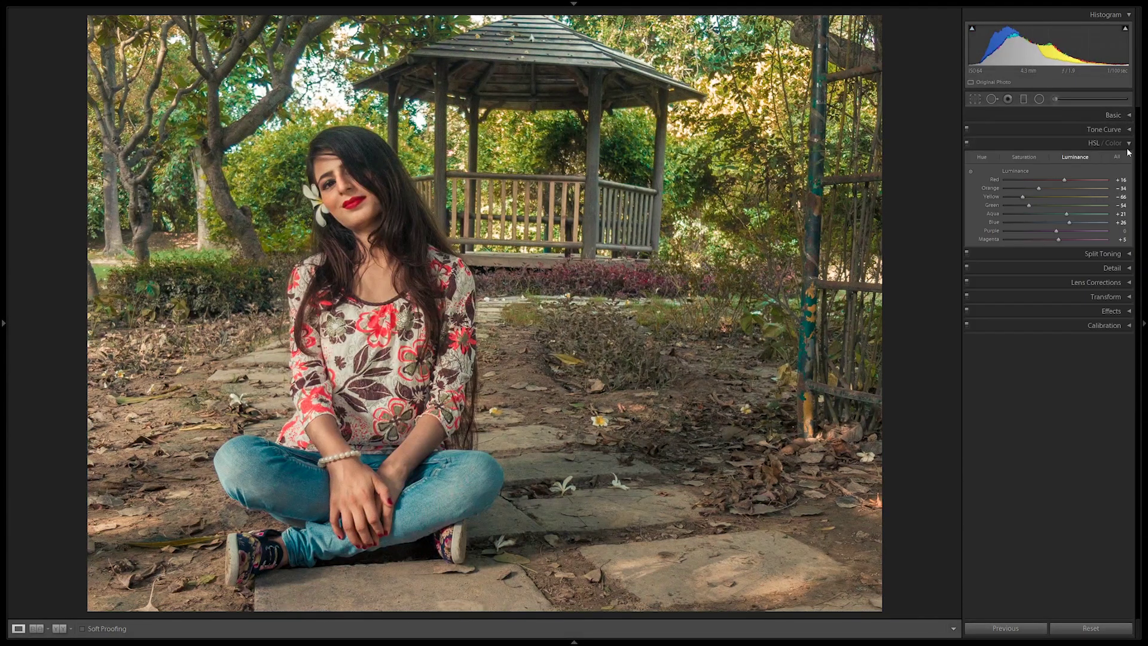
pyautogui.click(1127, 157)
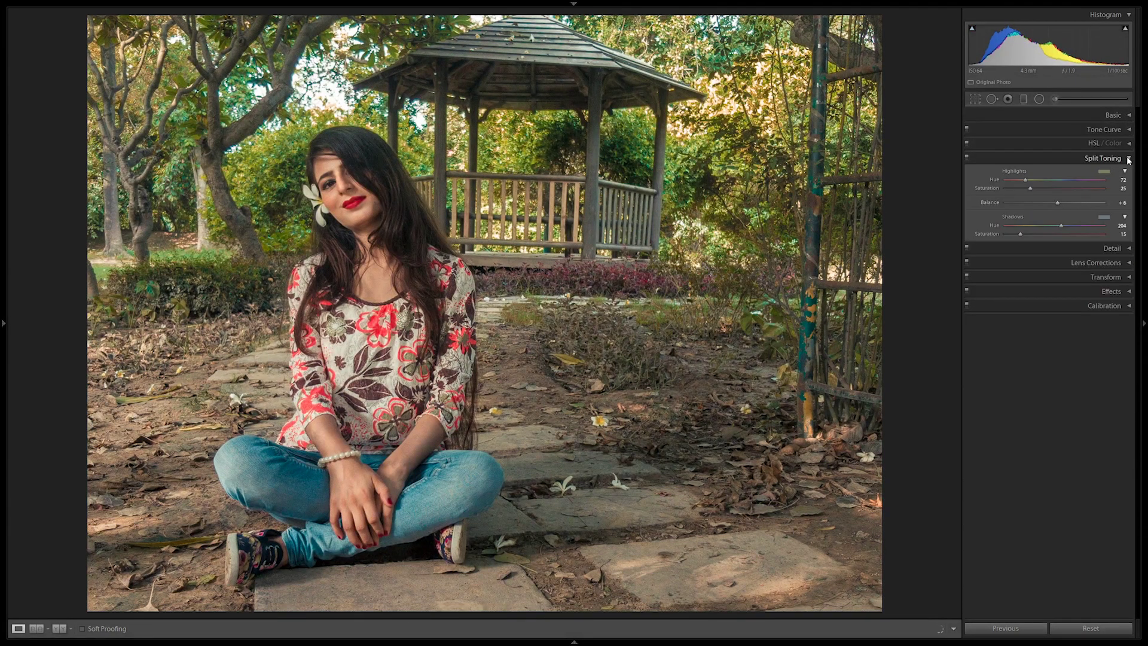
pyautogui.click(1103, 157)
pyautogui.click(335, 159)
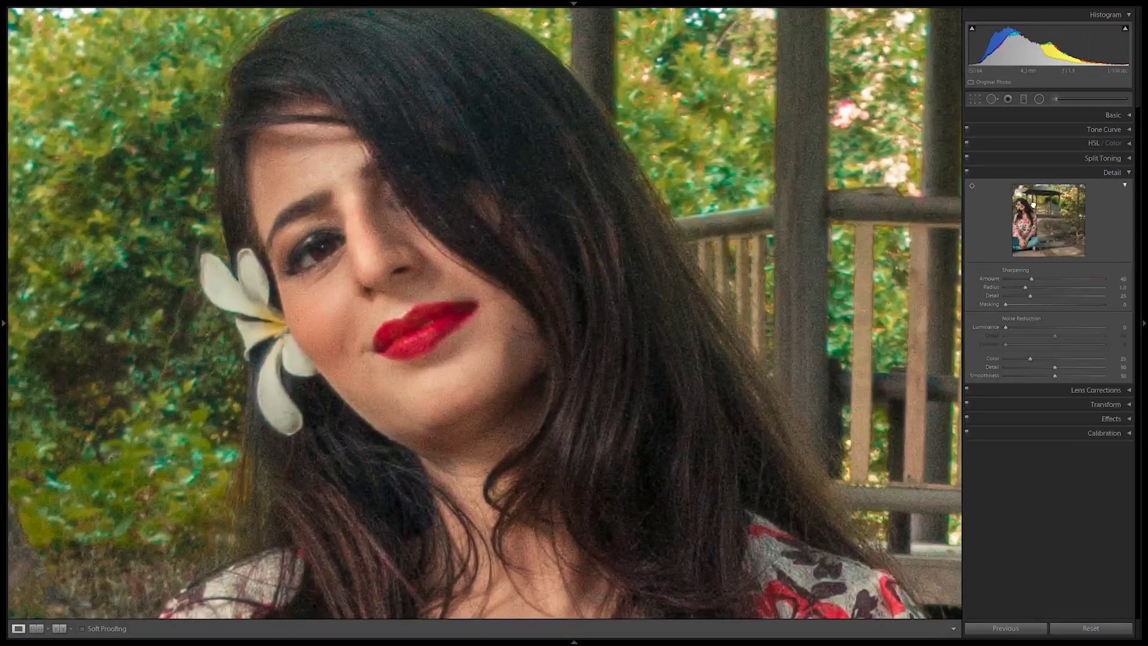
# Set sharpening to amount 71, radius 1.4, detail 23 and masking 90
pyautogui.moveTo(1031, 279); pyautogui.dragTo(1063, 280)
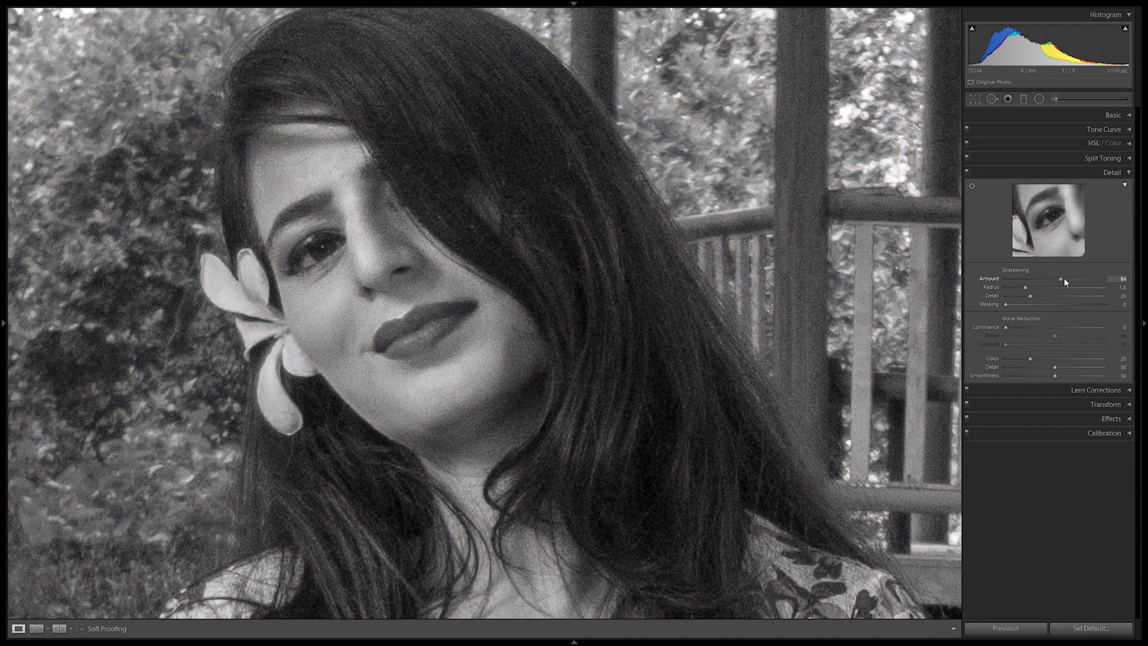
pyautogui.moveTo(1036, 287)
pyautogui.mouseDown()
pyautogui.moveTo(1050, 288)
pyautogui.moveTo(1038, 298)
pyautogui.mouseUp()
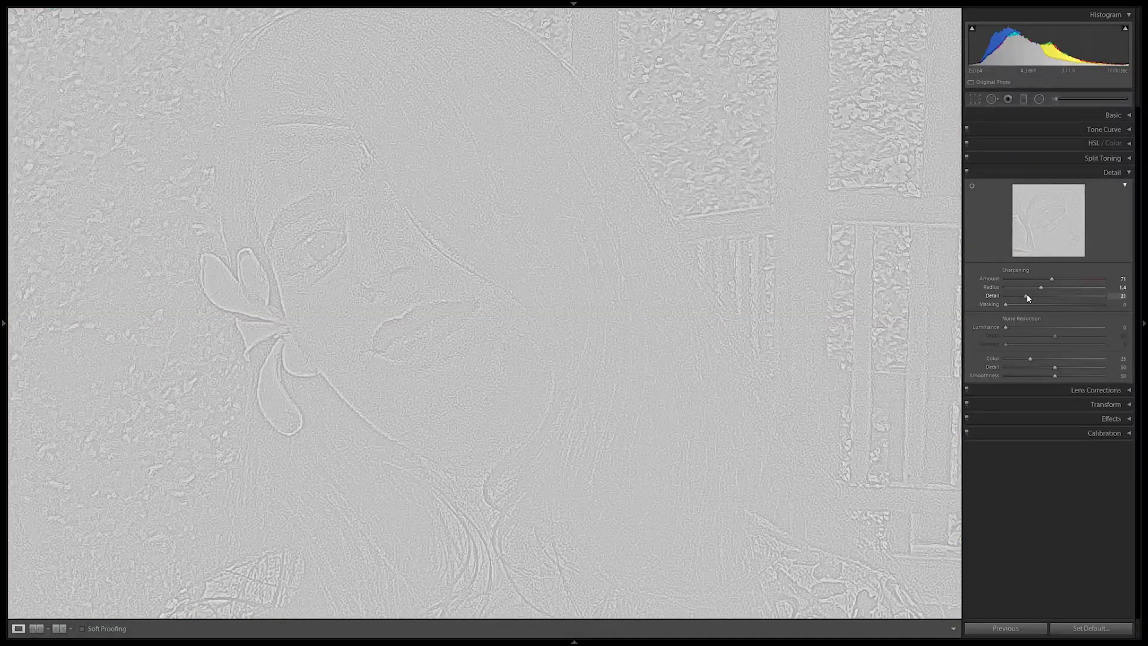
pyautogui.moveTo(1033, 299); pyautogui.dragTo(1095, 308)
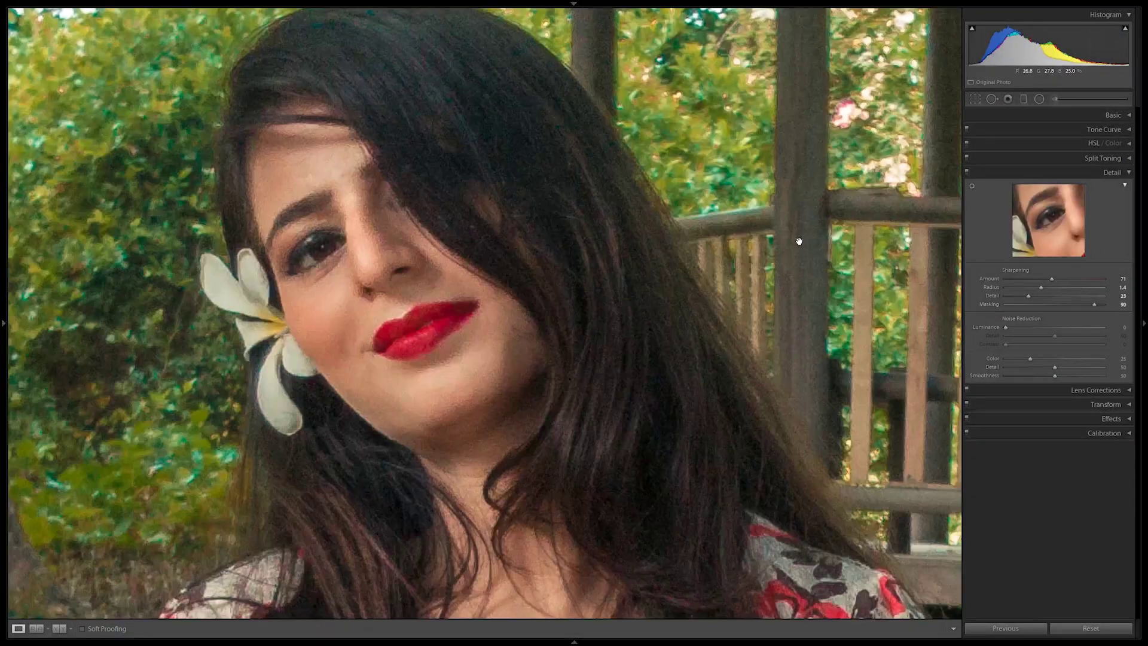
pyautogui.click(903, 272)
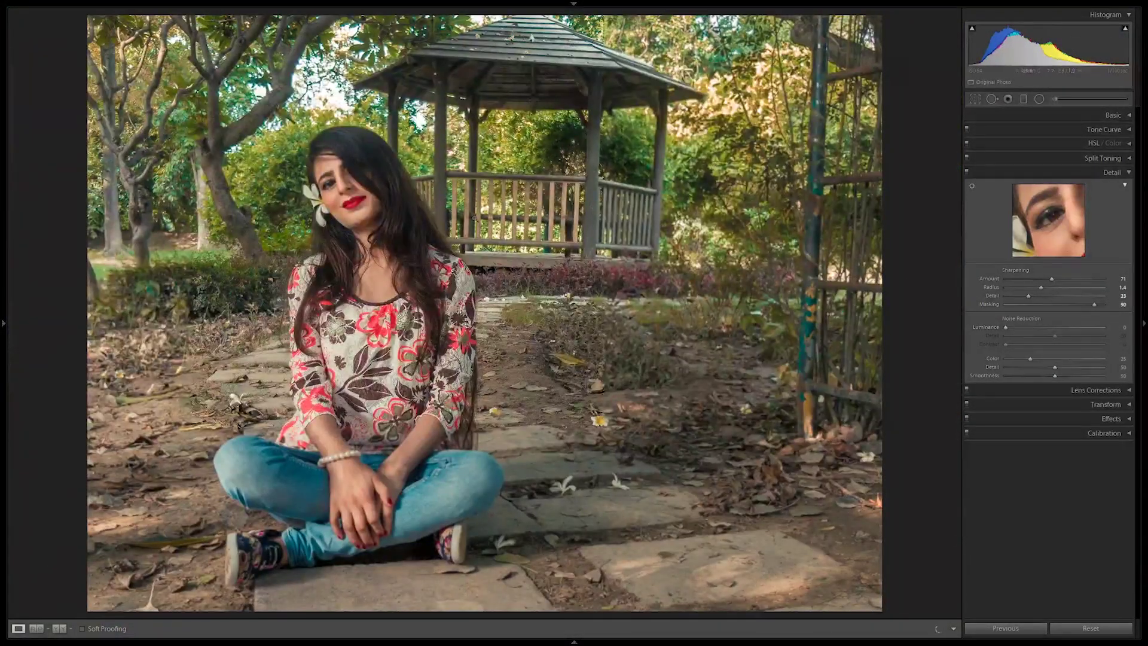
# Zoom into the face and raise luminance noise reduction to smooth the skin
pyautogui.press('z')
pyautogui.moveTo(1005, 327); pyautogui.dragTo(1062, 359)
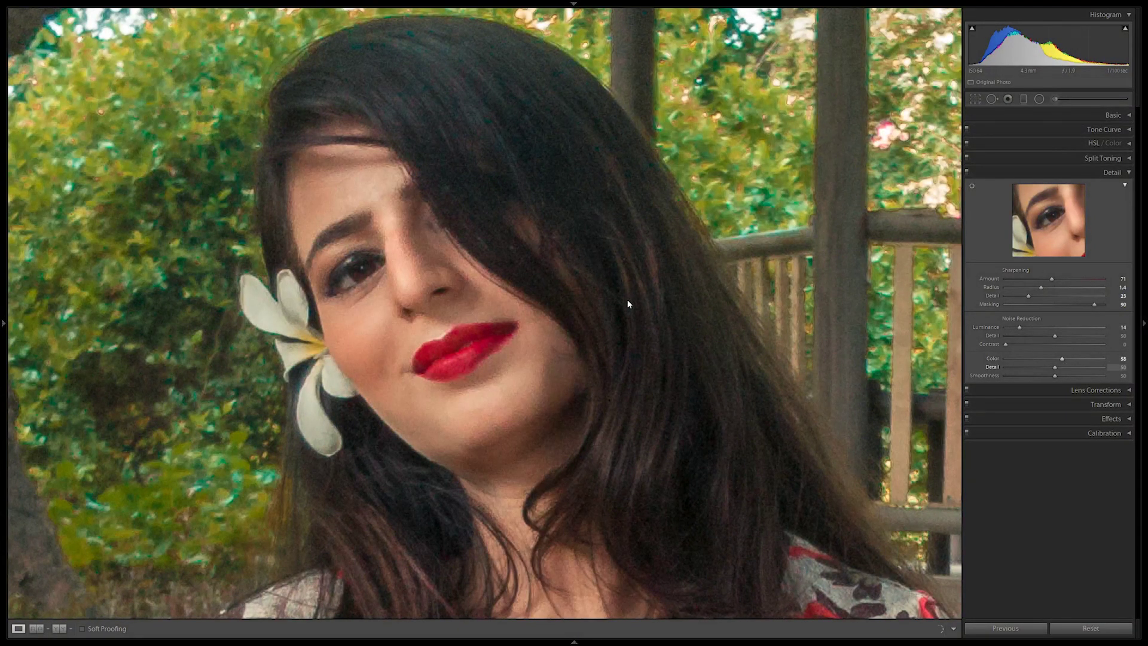
pyautogui.moveTo(627, 299); pyautogui.dragTo(449, 276)
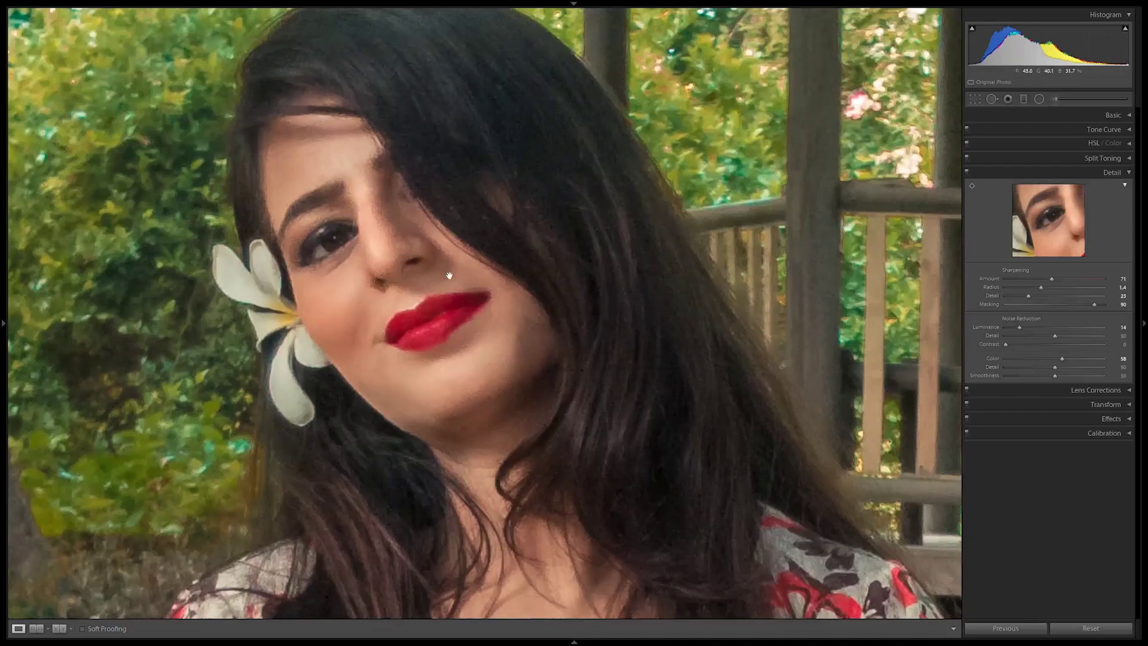
pyautogui.click(449, 276)
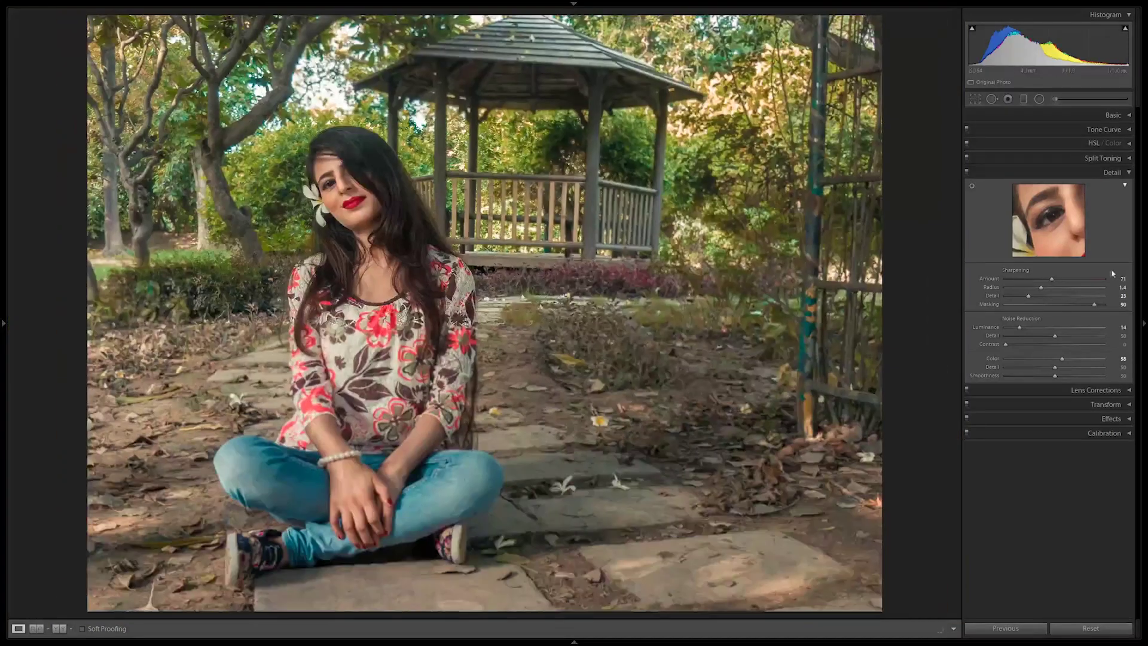
# Add a post-crop vignette: amount -14, midpoint 58, roundness +5, feather 81, and compare with the original
pyautogui.click(1113, 172)
pyautogui.click(1127, 189)
pyautogui.click(1127, 188)
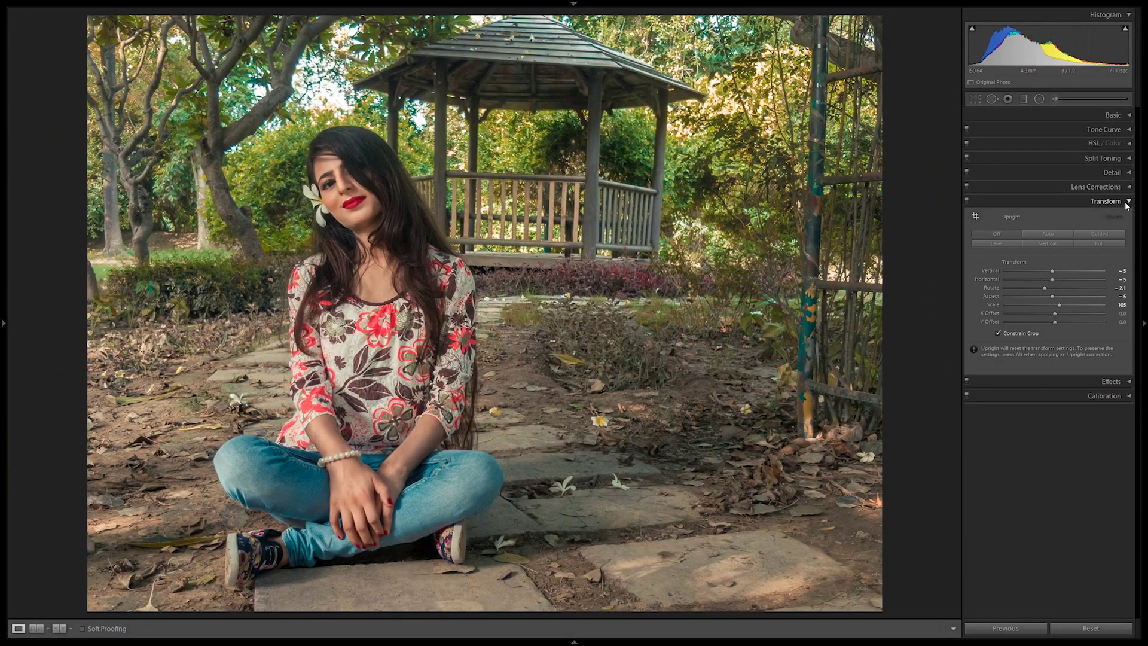
pyautogui.click(1126, 201)
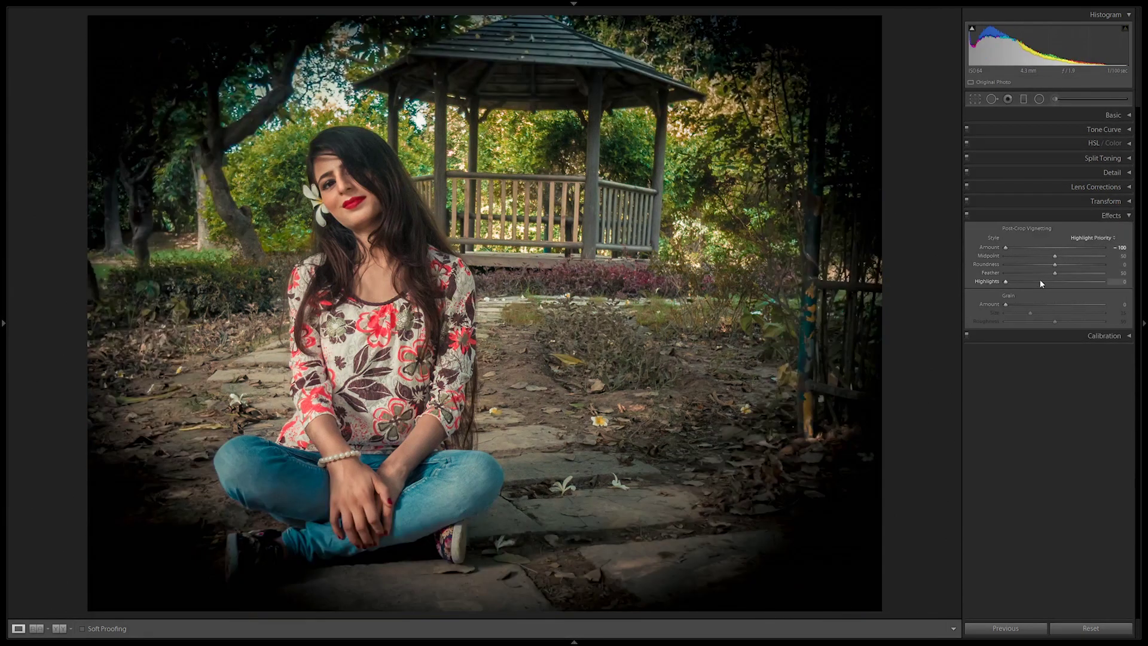
pyautogui.moveTo(1041, 281)
pyautogui.mouseDown()
pyautogui.moveTo(1074, 282)
pyautogui.moveTo(1003, 282)
pyautogui.moveTo(1085, 280)
pyautogui.moveTo(1057, 264)
pyautogui.moveTo(1071, 259)
pyautogui.moveTo(1028, 249)
pyautogui.moveTo(1047, 249)
pyautogui.mouseUp()
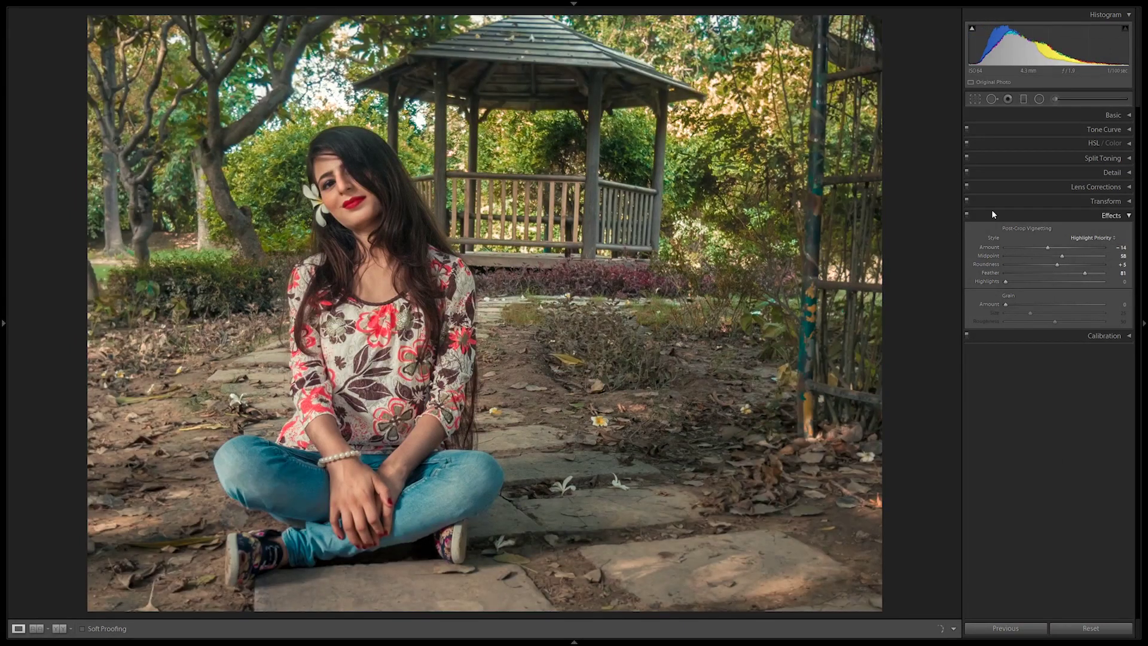
pyautogui.press('\\')
pyautogui.press('\\')
pyautogui.click(1110, 215)
pyautogui.click(1105, 230)
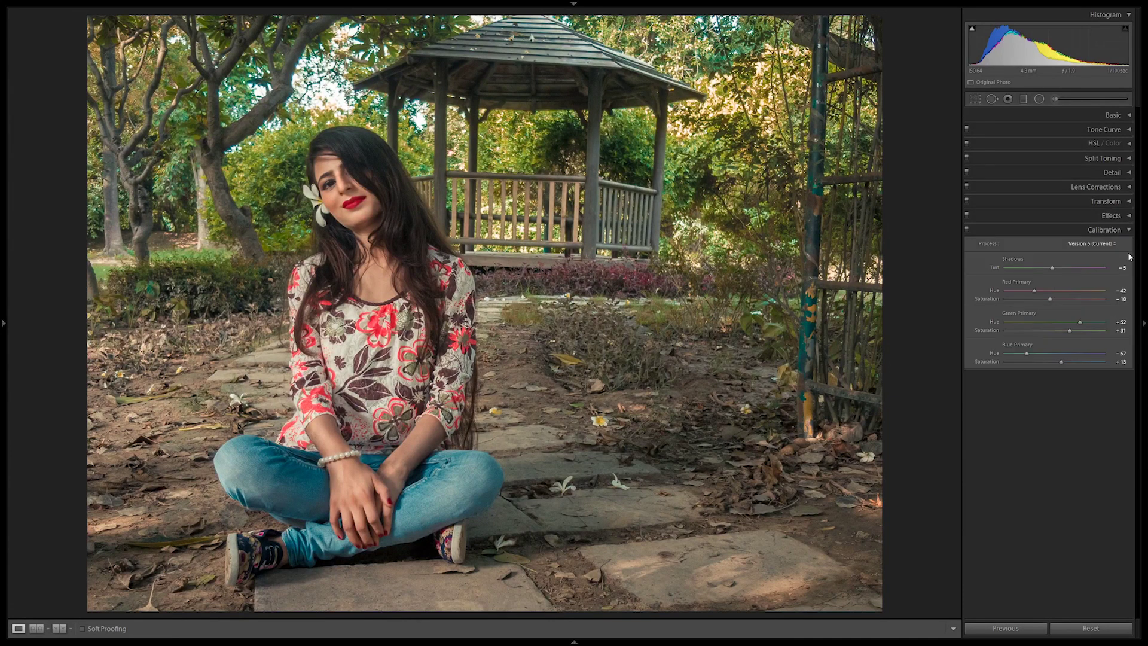
# Compare with the original, then add tone curve points that gently lift the midtones
pyautogui.press('\\')
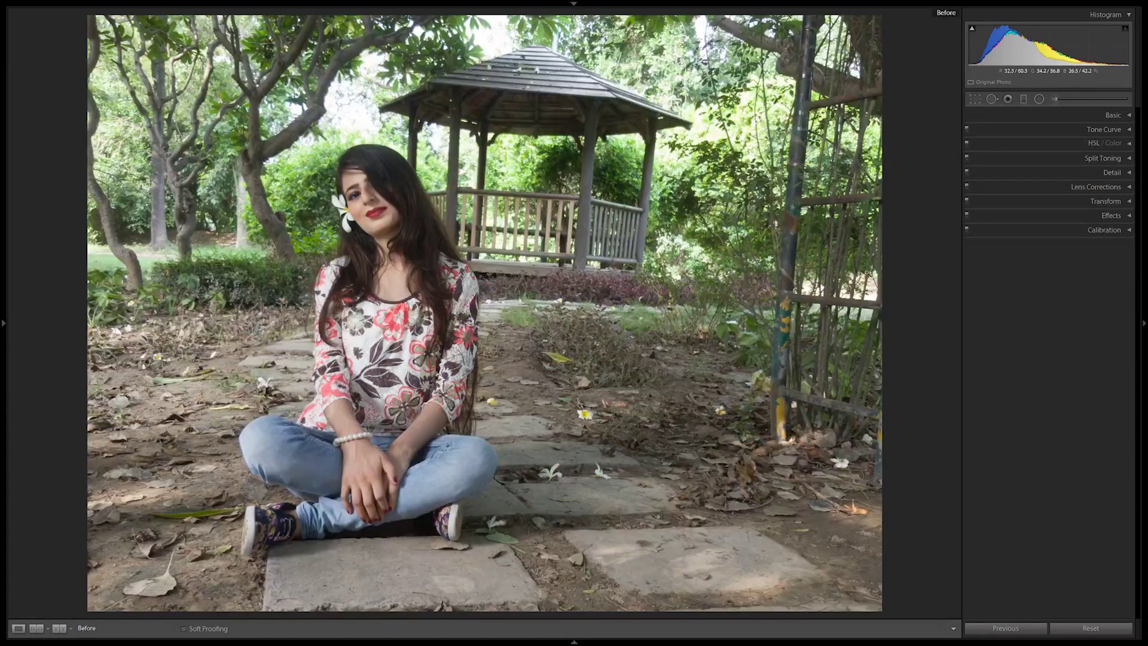
pyautogui.press('\\')
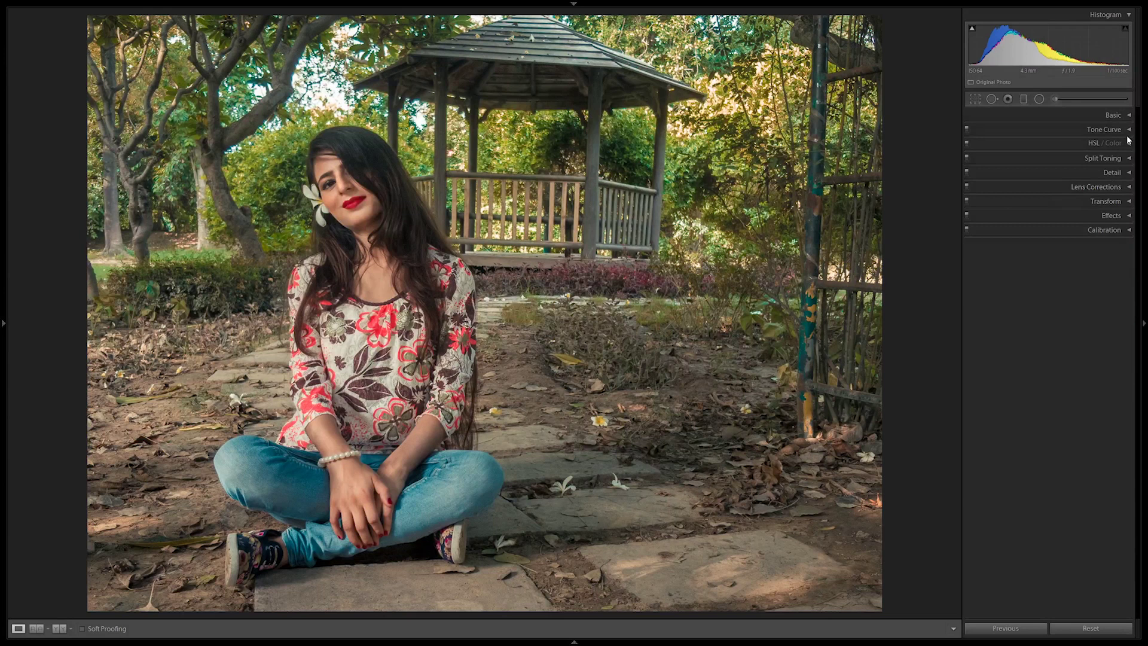
pyautogui.click(1106, 129)
pyautogui.click(1011, 235)
pyautogui.moveTo(1038, 206); pyautogui.dragTo(1039, 206)
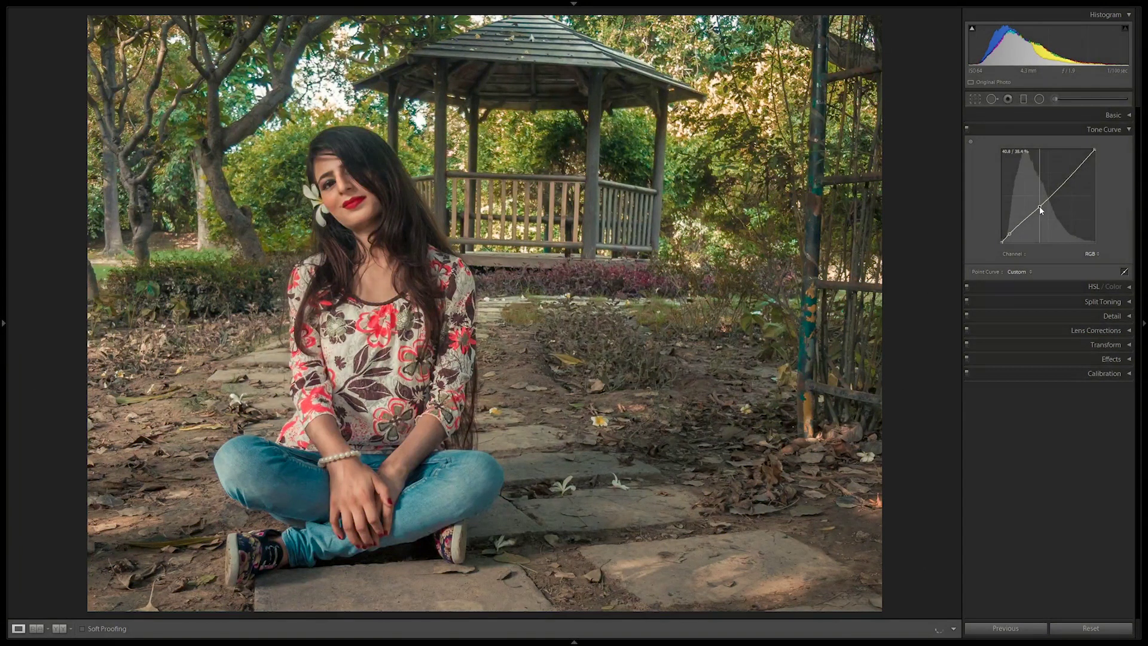
pyautogui.click(1070, 178)
# Raise overall exposure slightly to -0.10
pyautogui.click(1110, 129)
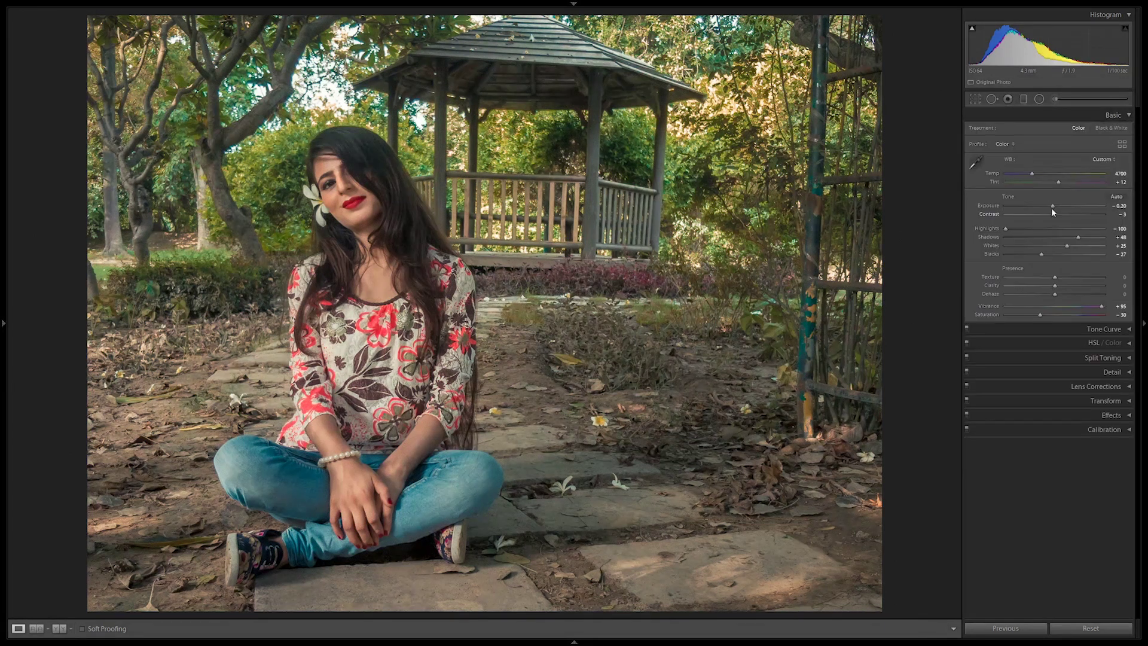
pyautogui.moveTo(1053, 207); pyautogui.dragTo(1064, 214)
pyautogui.click(1114, 114)
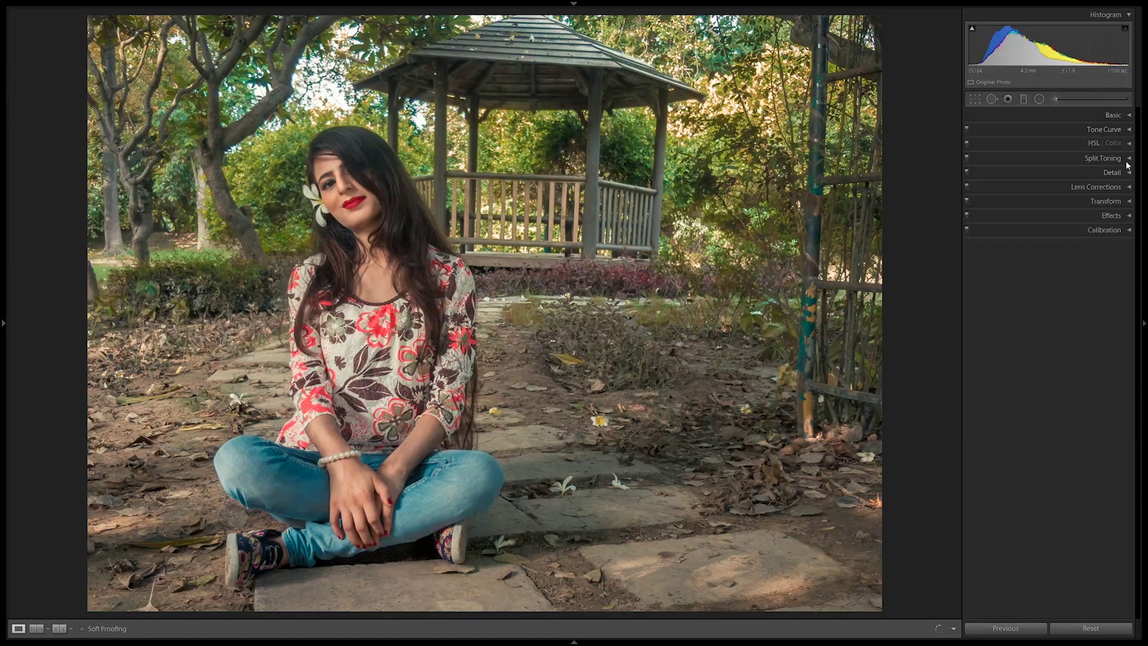
# Draw a warm graduated filter (Temp +11, exposure -0.10) across the left side
pyautogui.click(1024, 99)
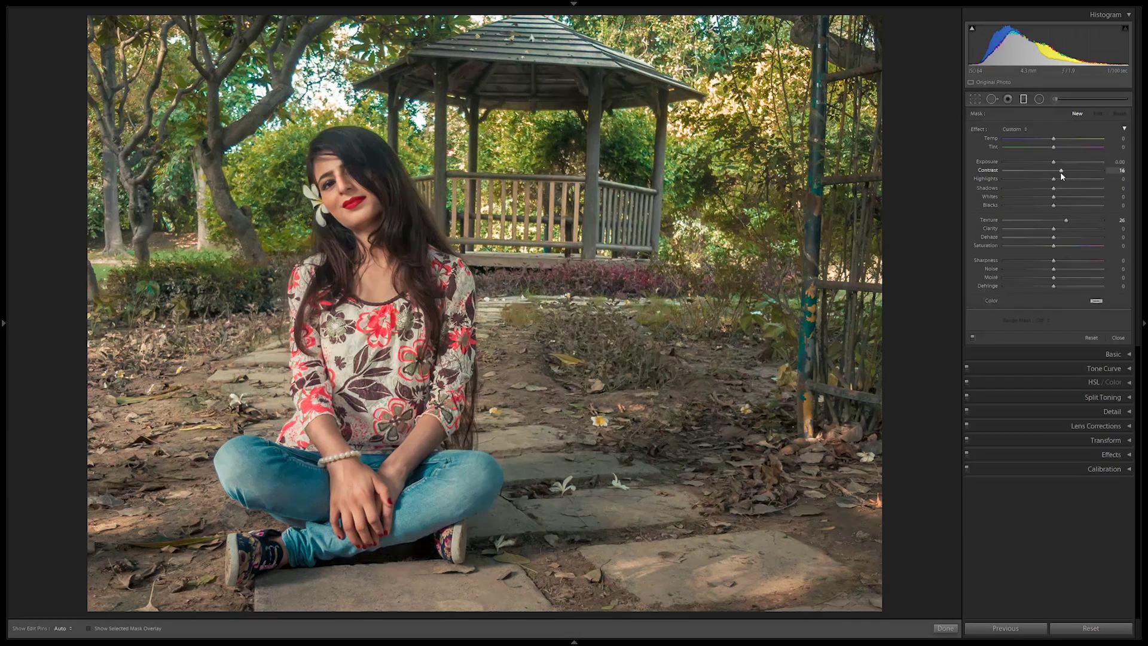
pyautogui.moveTo(1054, 138); pyautogui.dragTo(1049, 162)
pyautogui.moveTo(226, 210); pyautogui.dragTo(345, 222)
pyautogui.moveTo(1053, 147)
pyautogui.mouseDown()
pyautogui.moveTo(1072, 147)
pyautogui.moveTo(1029, 155)
pyautogui.moveTo(1062, 157)
pyautogui.moveTo(1068, 146)
pyautogui.mouseUp()
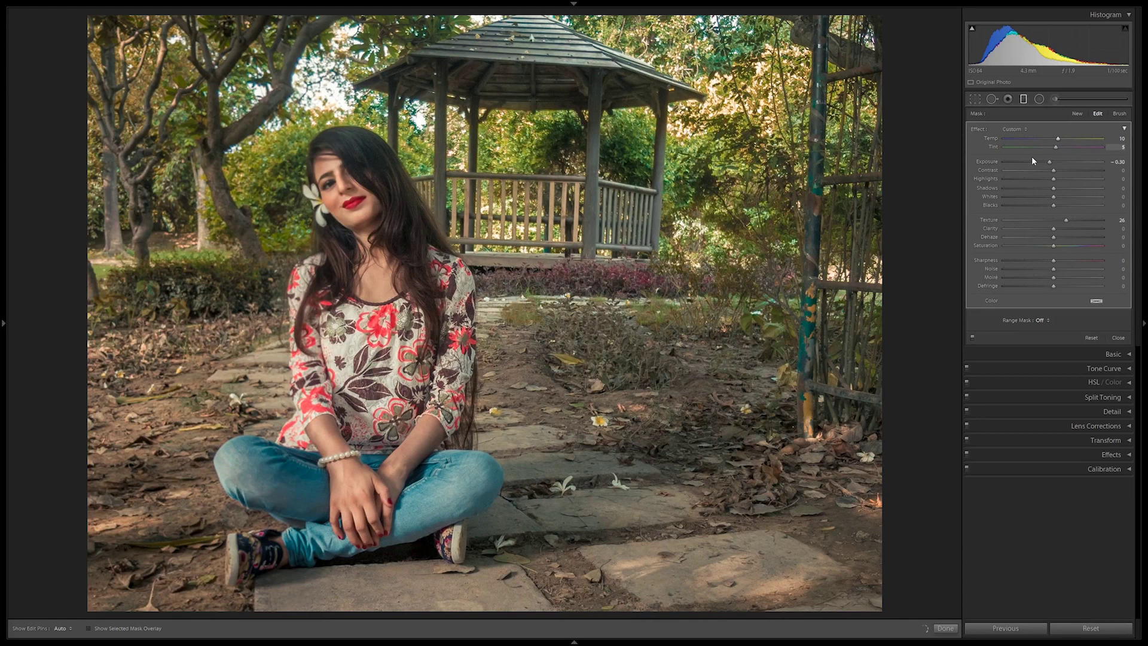
pyautogui.moveTo(1047, 164); pyautogui.dragTo(1051, 164)
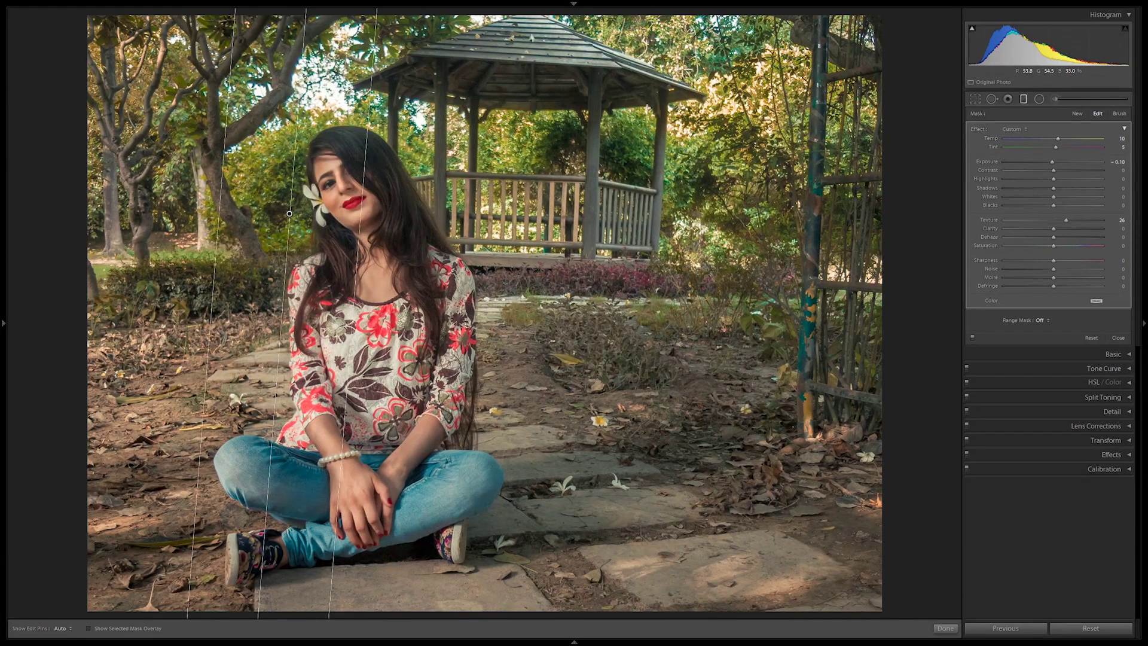
# Add a second, cooler graduated filter (Temp -8, exposure 0) over the right side
pyautogui.press('Escape')
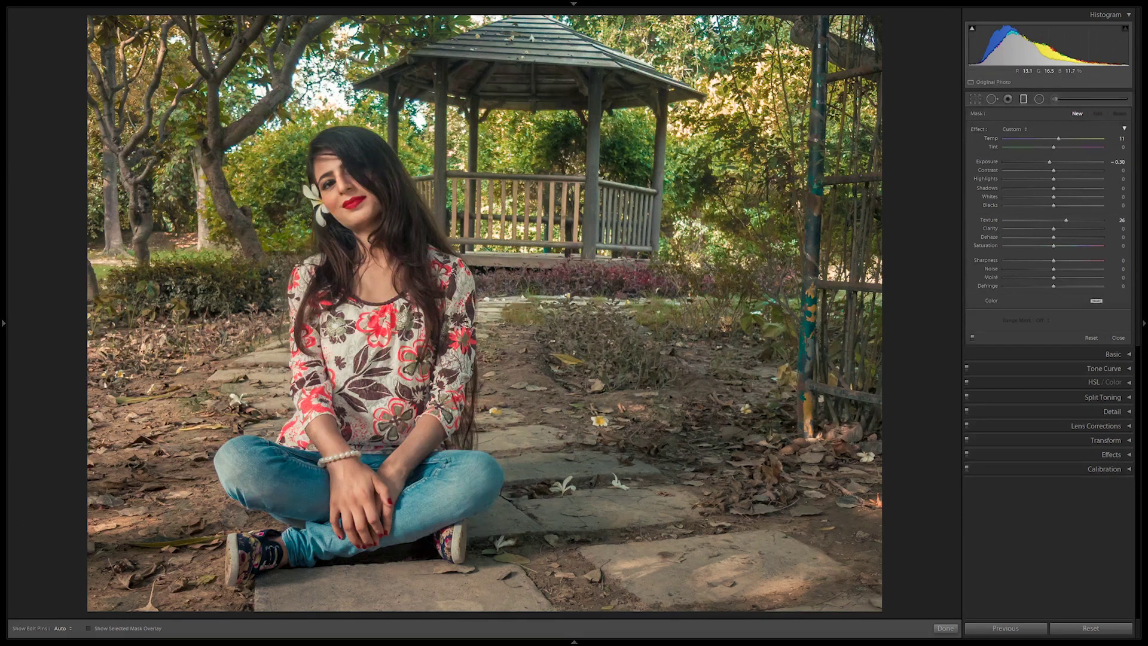
pyautogui.moveTo(1059, 138); pyautogui.dragTo(1045, 138)
pyautogui.moveTo(516, 150); pyautogui.dragTo(379, 196)
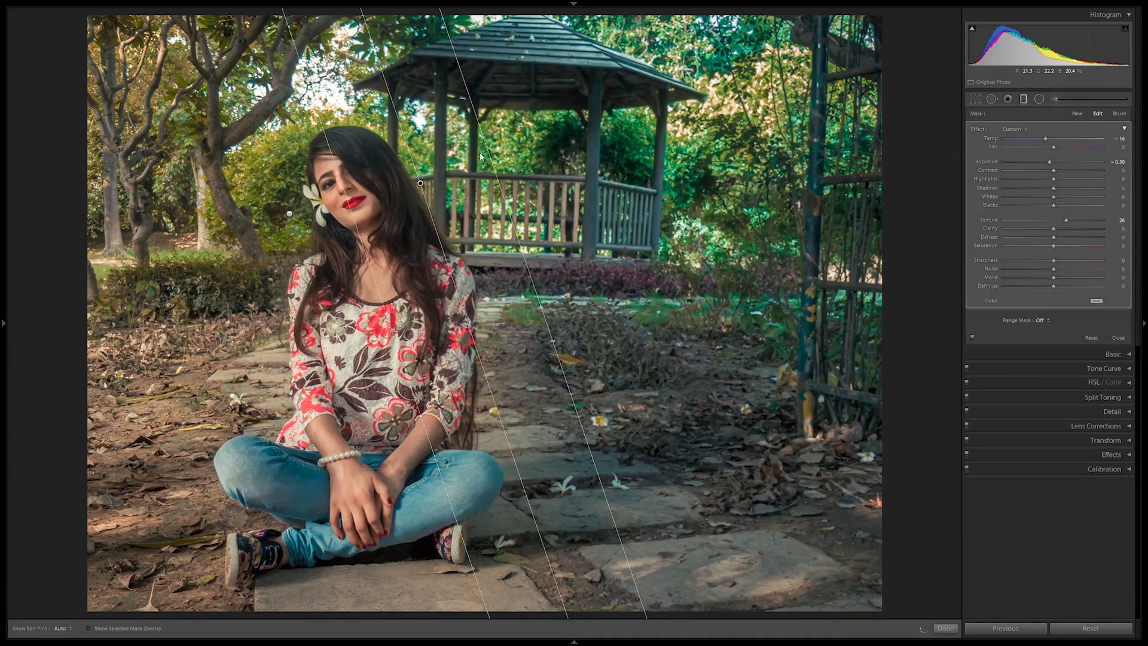
pyautogui.moveTo(1053, 147); pyautogui.dragTo(1061, 149)
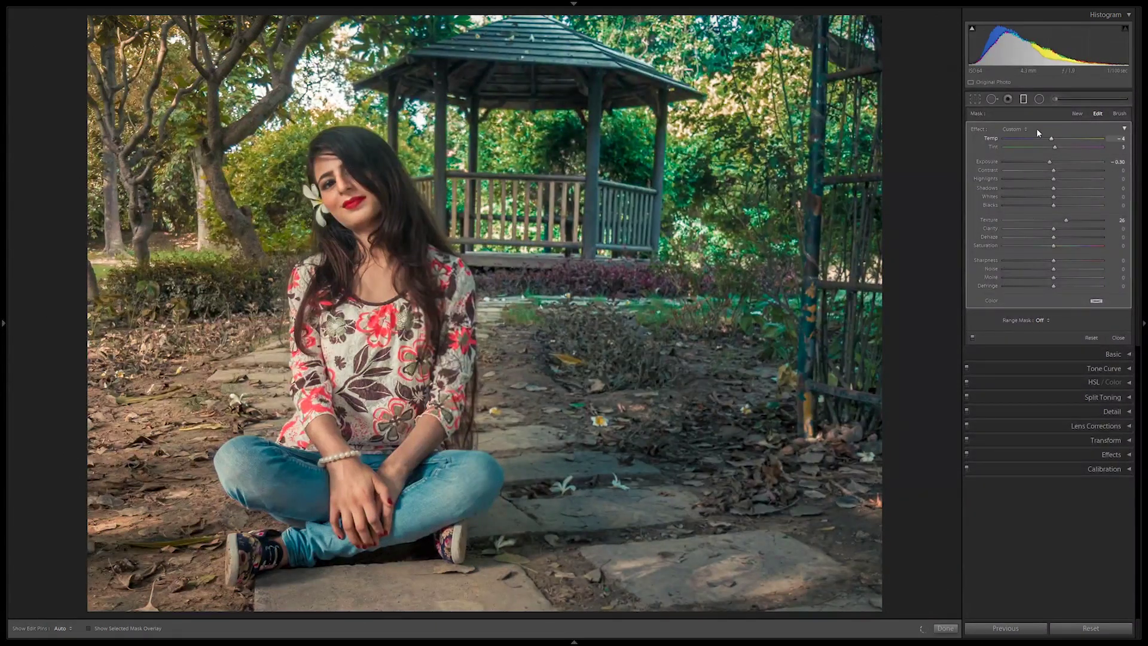
pyautogui.moveTo(1053, 138); pyautogui.dragTo(1051, 142)
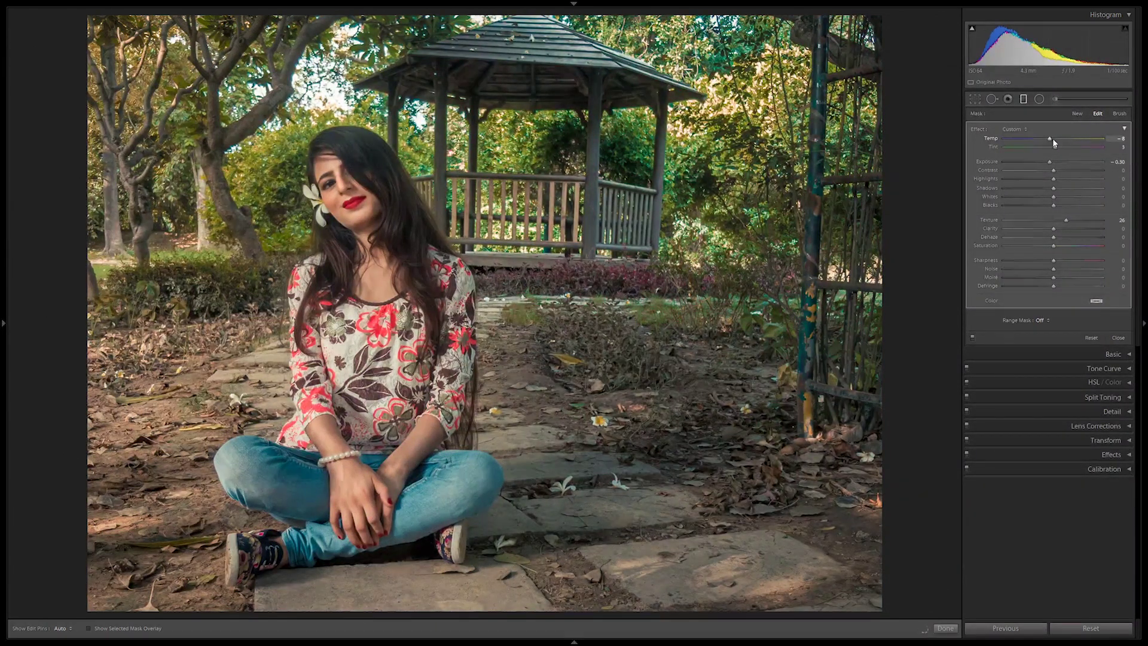
pyautogui.doubleClick(1052, 163)
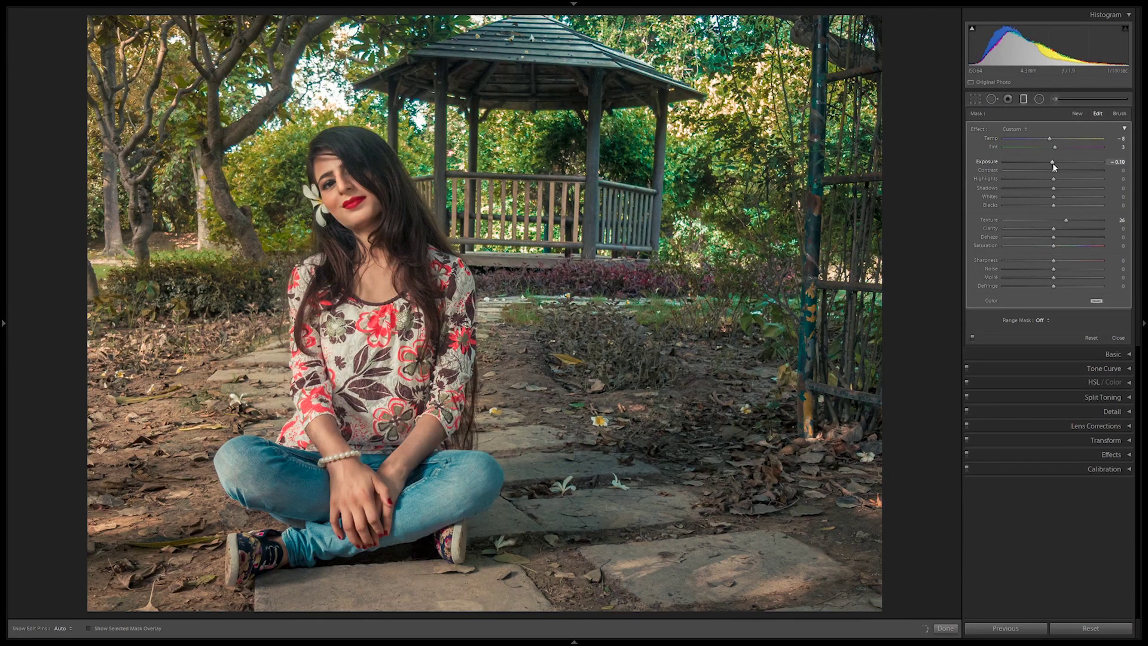
pyautogui.click(1118, 337)
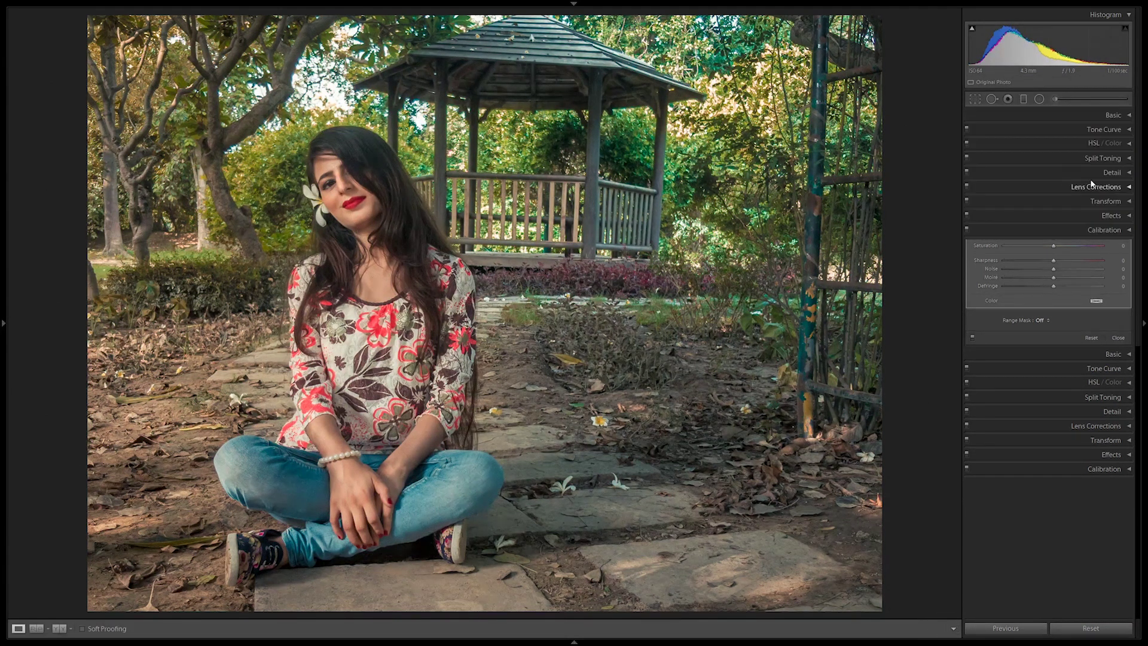
# Pull Shadows down to +36 and compare the finished edit with the unedited original
pyautogui.click(1116, 115)
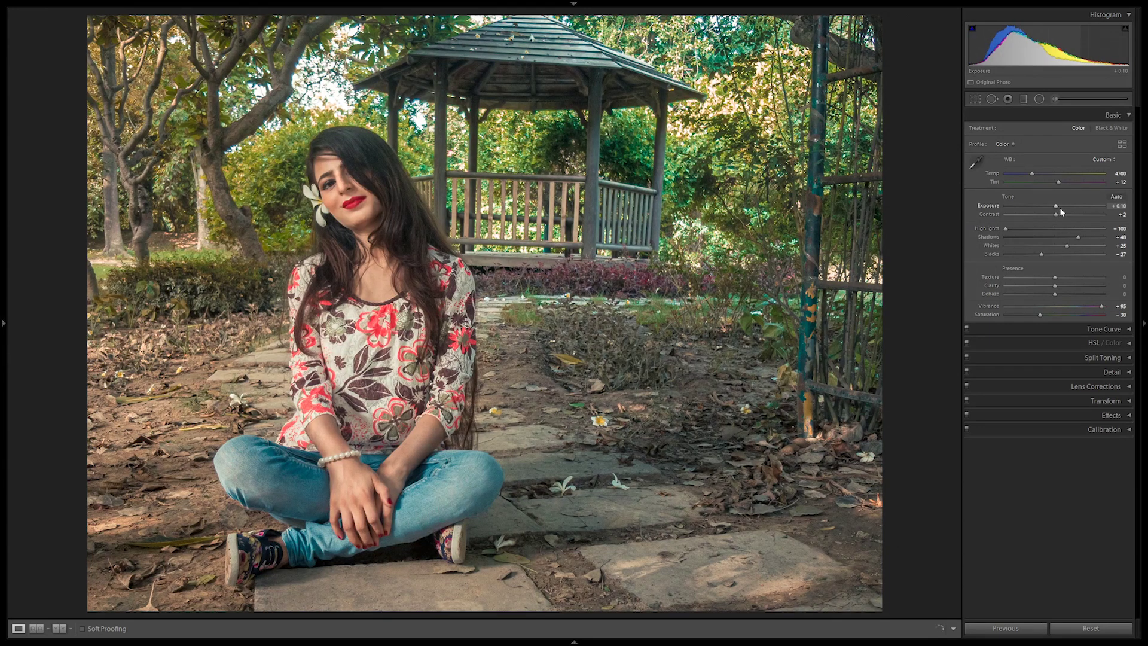
pyautogui.moveTo(1070, 239); pyautogui.dragTo(1068, 250)
pyautogui.keyDown('alt'); pyautogui.click(1067, 247); pyautogui.keyUp('alt')
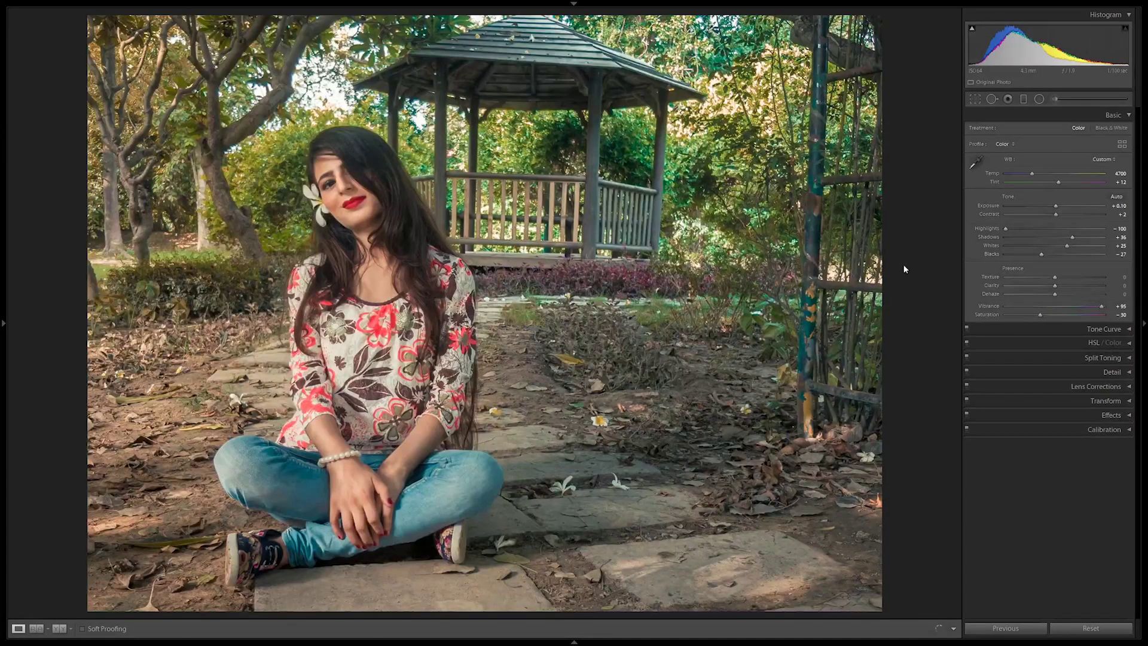
pyautogui.press('\\')
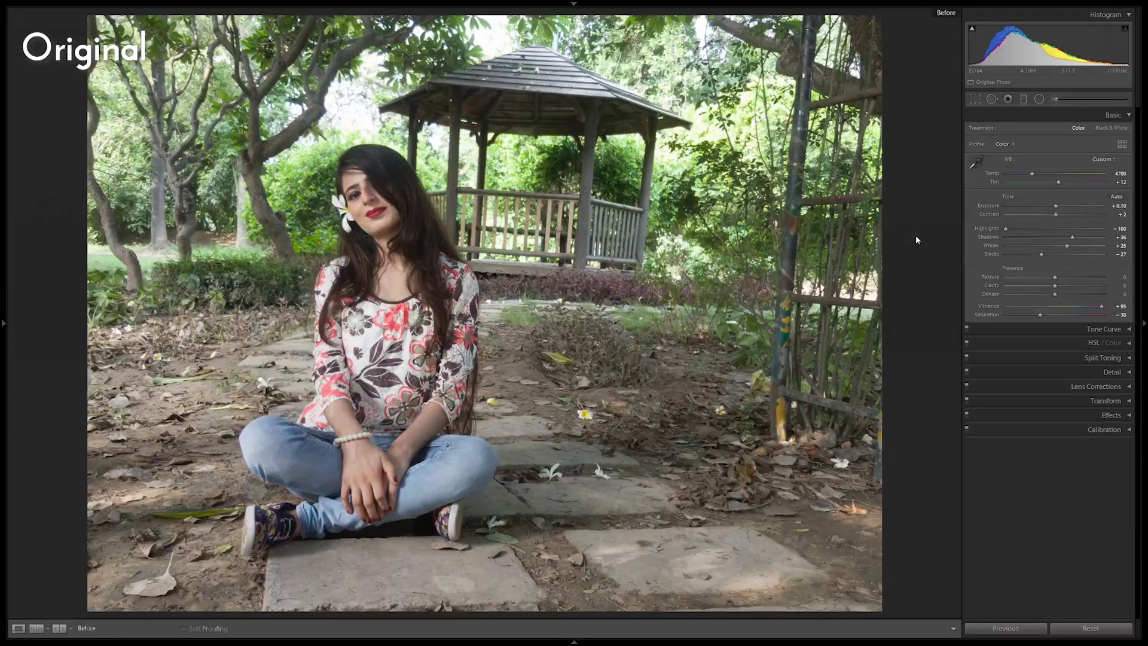
pyautogui.press('\\')
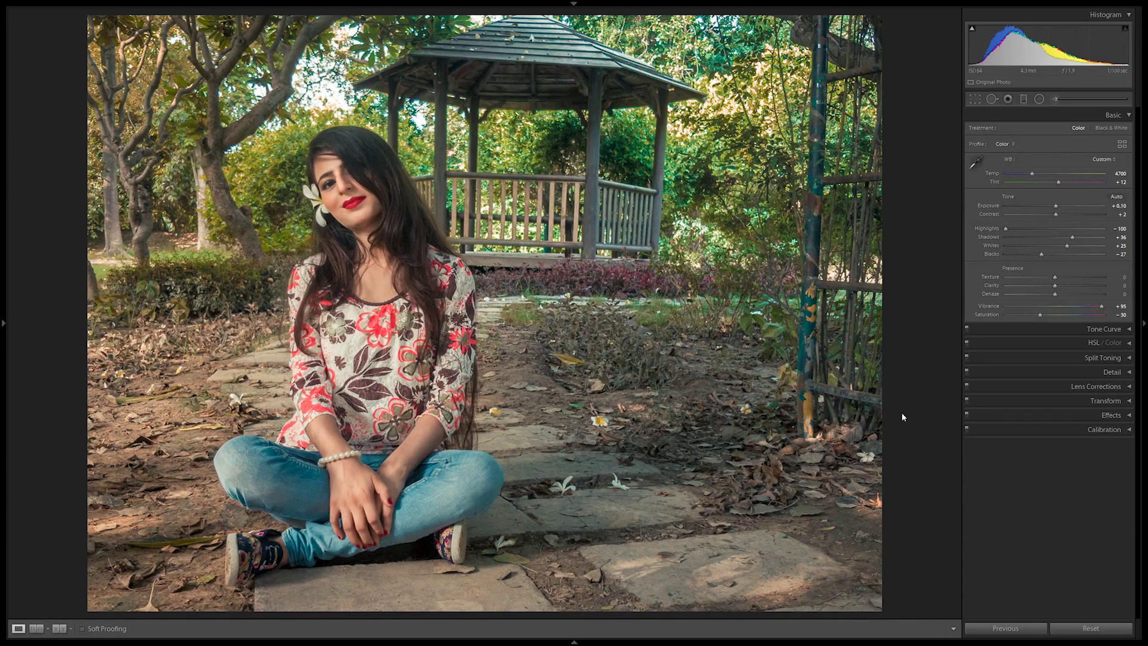
pyautogui.hotkey('ctrl', 'shift', 'e')
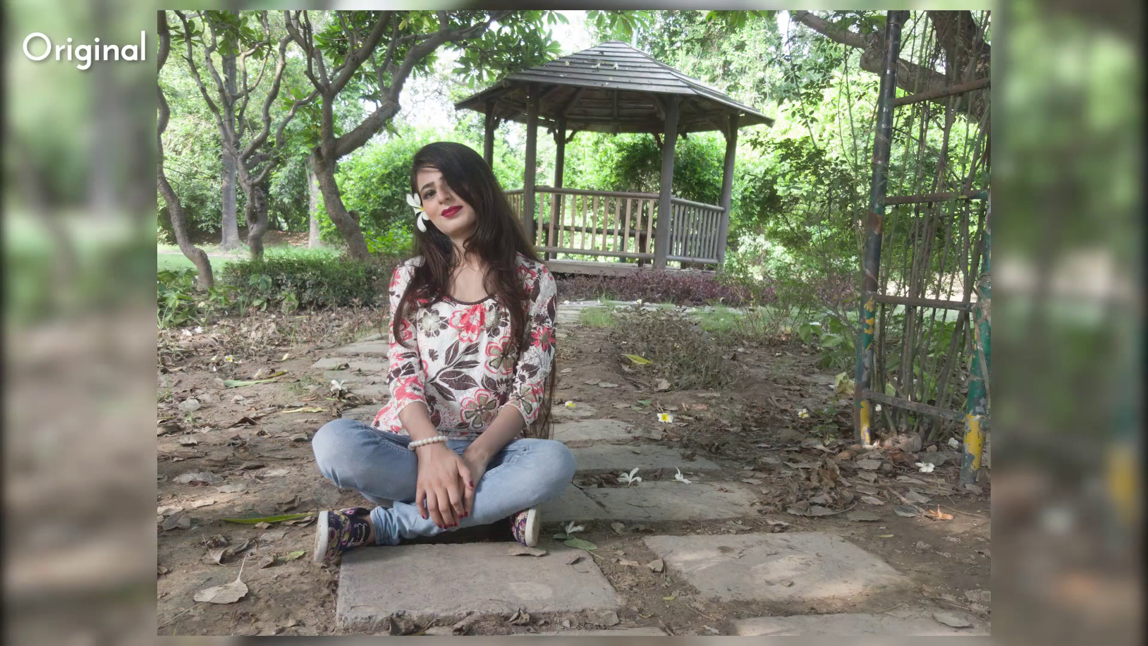